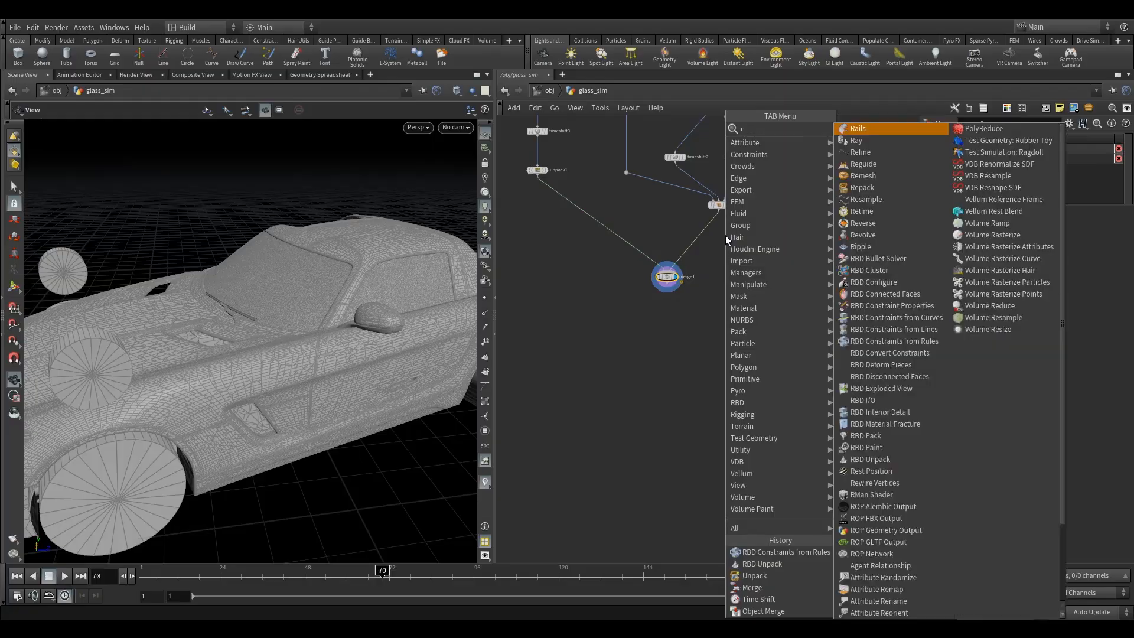
Insert an RBD Unpack node between pointdeform1 and merge1, and add an RBD Constraints from Rules node below merge1.
{"action": "left_click", "coordinate": [848, 127]}
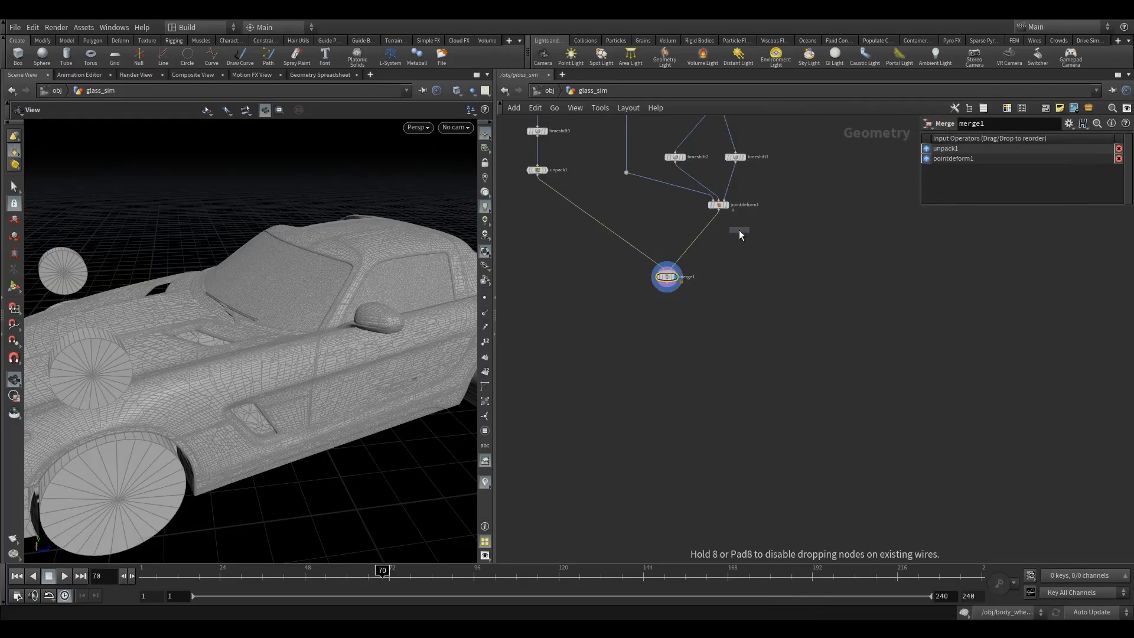
{"action": "left_click", "coordinate": [718, 229]}
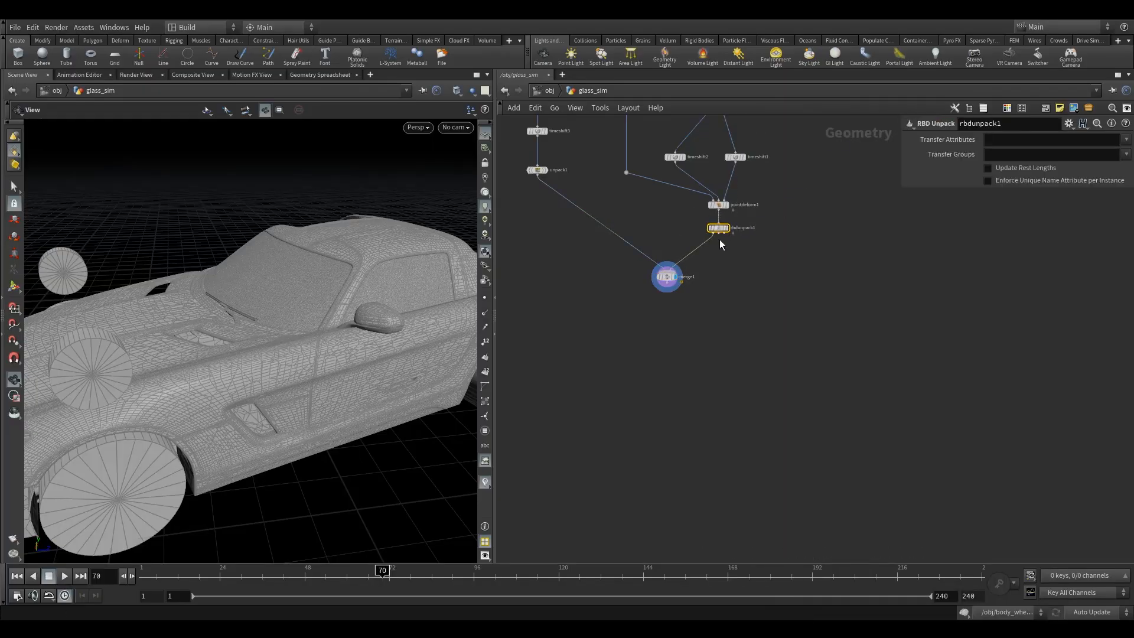
{"action": "key", "text": "Tab"}
{"action": "type", "text": "rbd"}
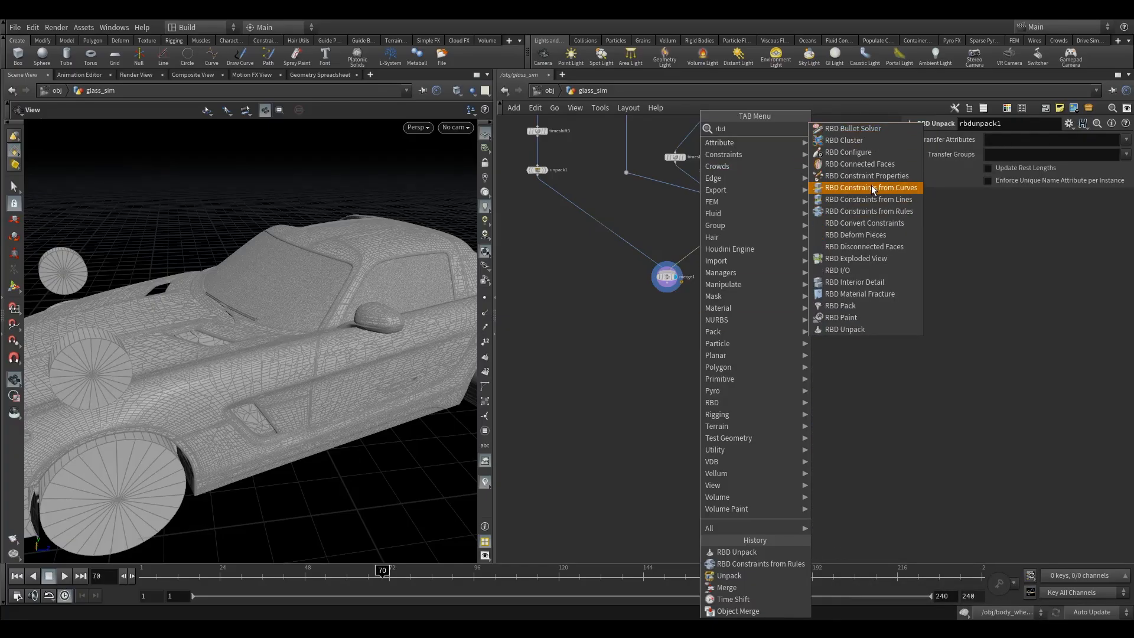
{"action": "left_click", "coordinate": [894, 211]}
{"action": "left_click", "coordinate": [719, 323]}
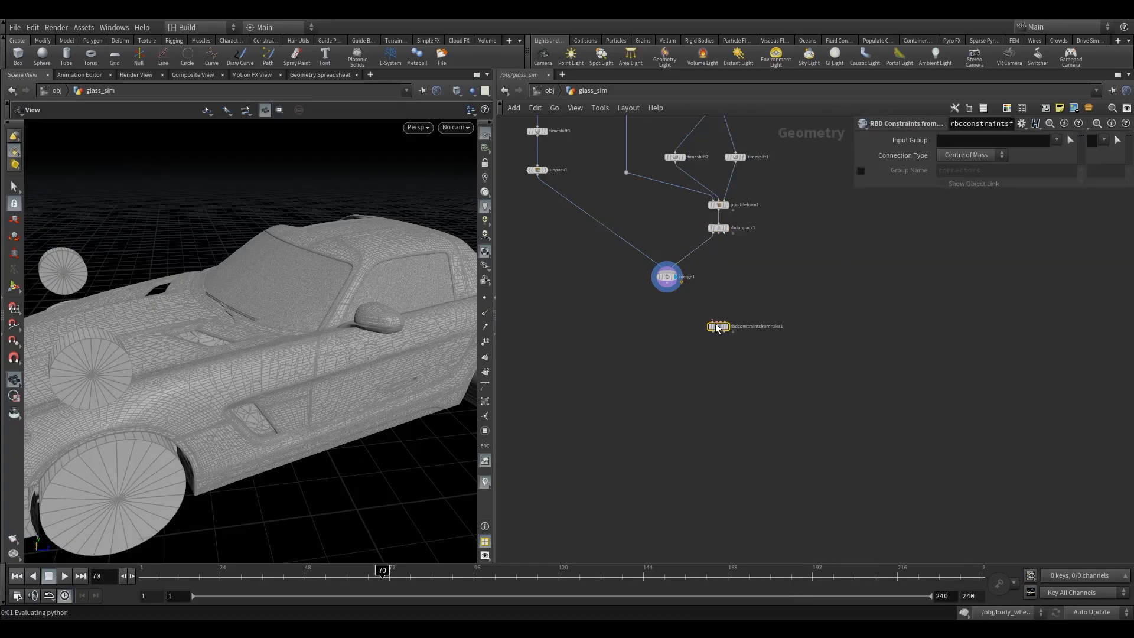
Wire merge1 into the first and third inputs of rbdconstraintsfromrules1 and rbdunpack1's middle output into its second, and display the node.
{"action": "left_click_drag", "start_coordinate": [667, 283], "coordinate": [713, 322]}
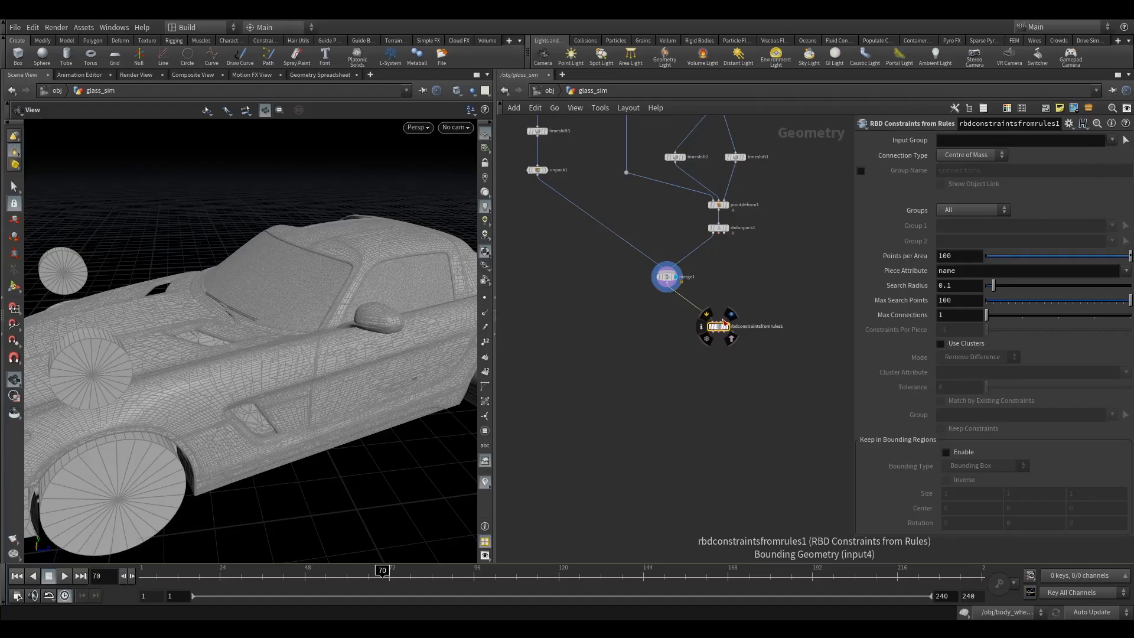
{"action": "scroll", "coordinate": [723, 320], "scroll_direction": "up", "scroll_amount": 3}
{"action": "left_click_drag", "start_coordinate": [720, 323], "coordinate": [643, 248]}
{"action": "left_click_drag", "start_coordinate": [716, 170], "coordinate": [712, 323]}
{"action": "left_click_drag", "start_coordinate": [642, 246], "coordinate": [638, 248]}
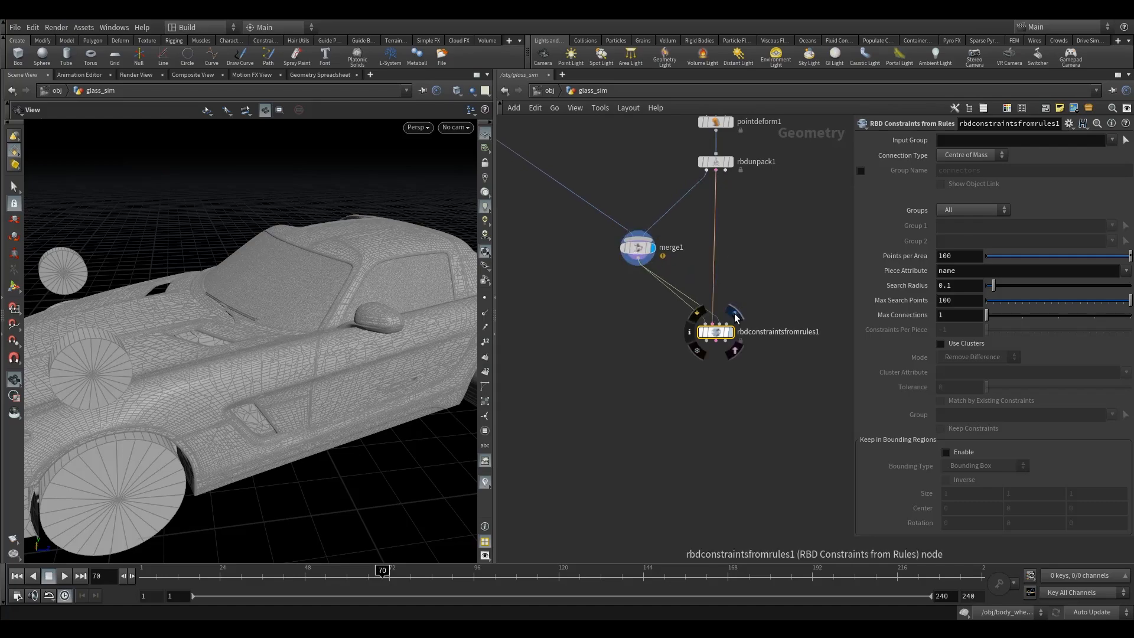
{"action": "left_click", "coordinate": [734, 314]}
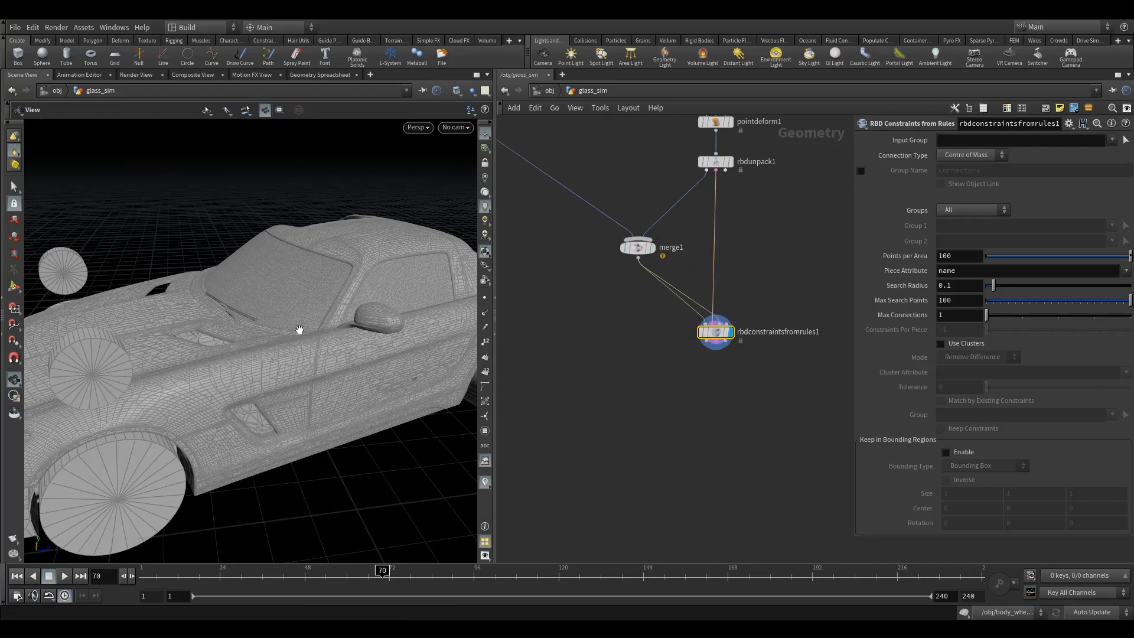
{"action": "left_click_drag", "start_coordinate": [283, 270], "coordinate": [299, 294]}
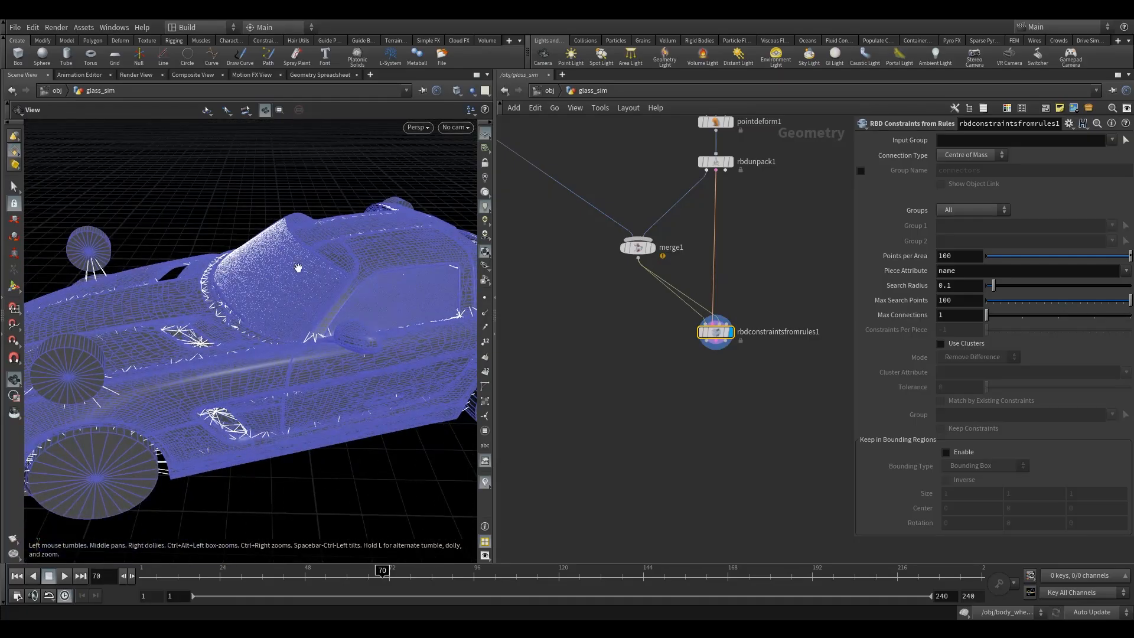
{"action": "left_click", "coordinate": [980, 211]}
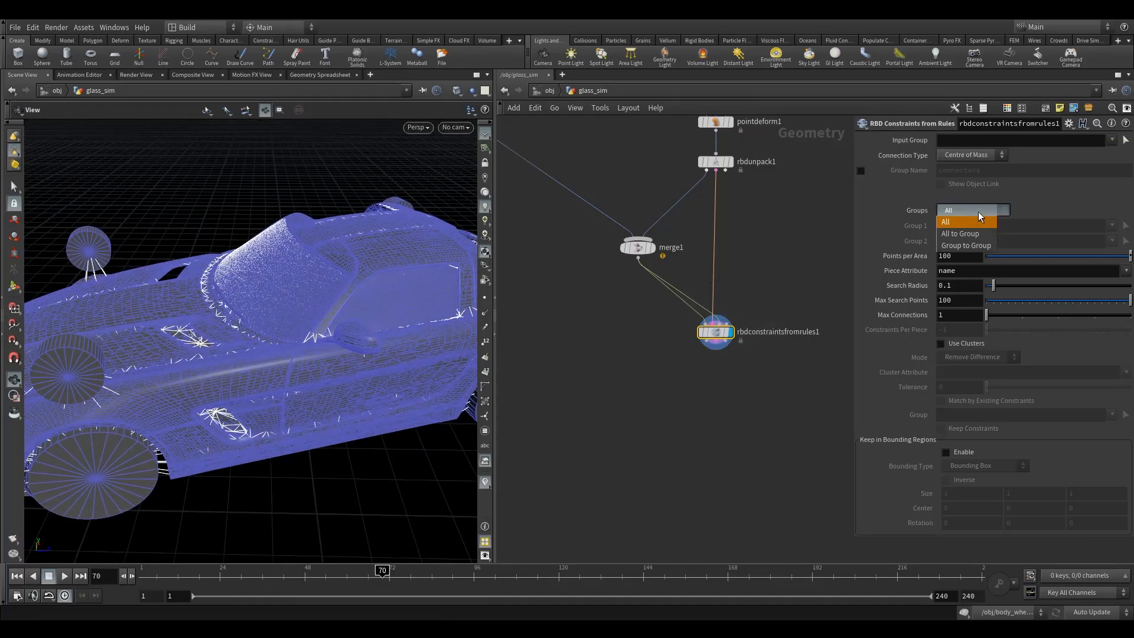
{"action": "left_click", "coordinate": [959, 232]}
{"action": "left_click", "coordinate": [1014, 227]}
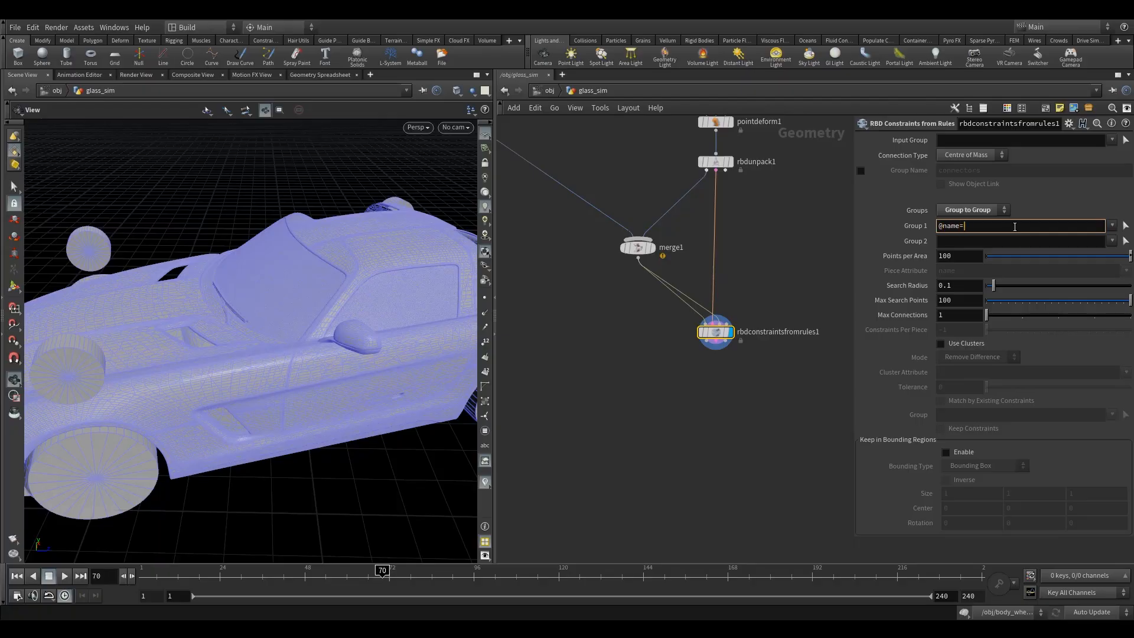
{"action": "type", "text": "@name=*bendy"}
{"action": "key", "text": "Tab"}
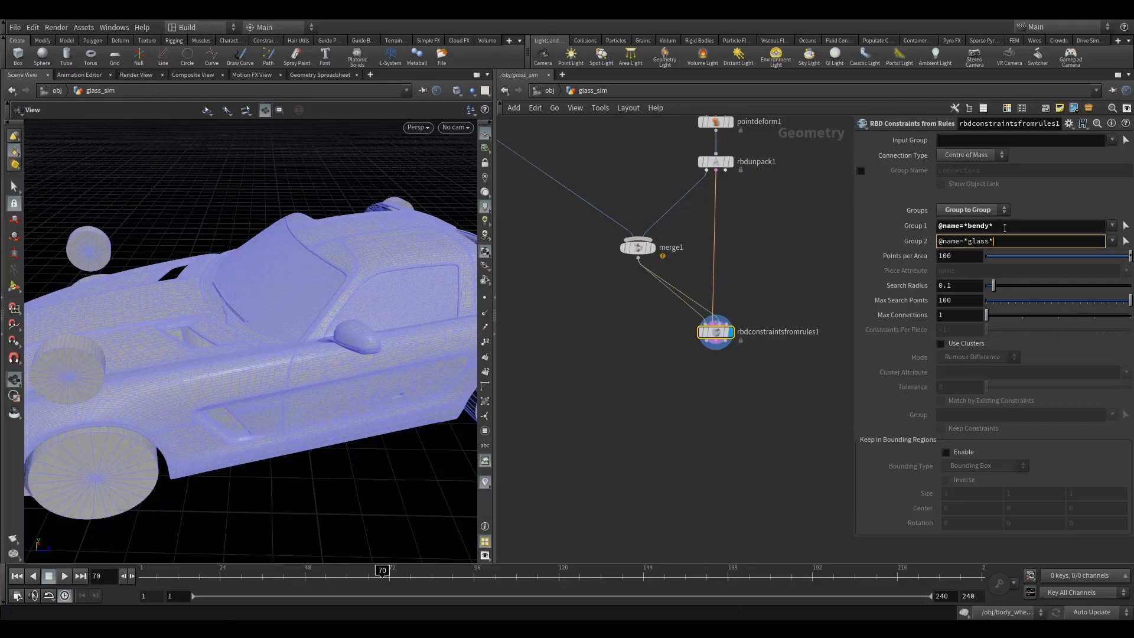
{"action": "left_click", "coordinate": [637, 377]}
{"action": "left_click_drag", "start_coordinate": [271, 294], "coordinate": [301, 297]}
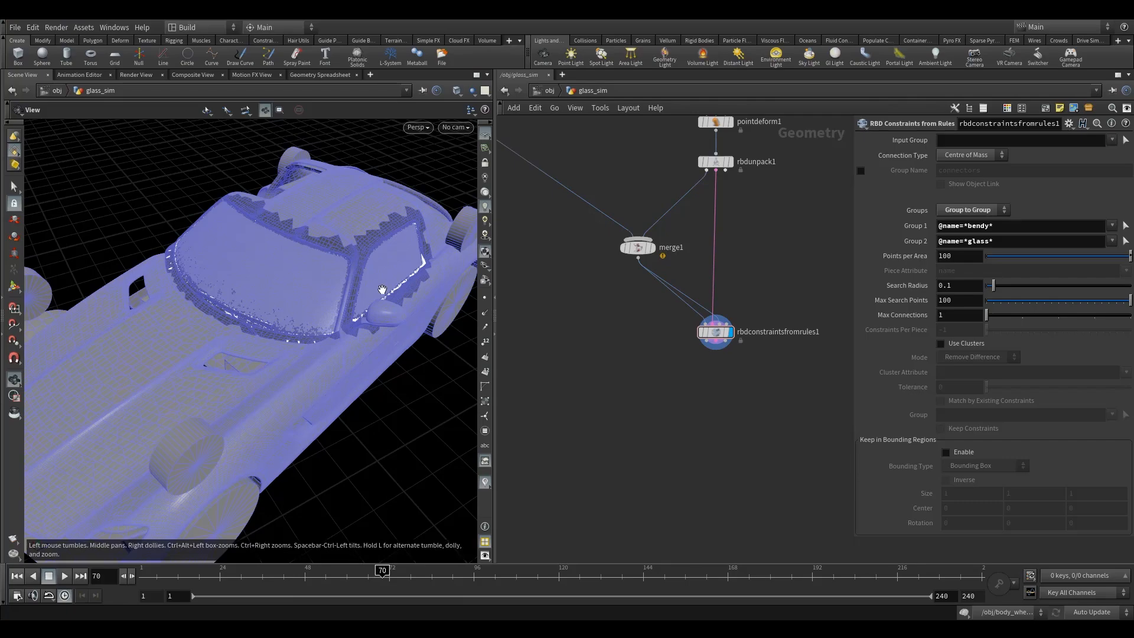
{"action": "right_click_drag", "start_coordinate": [320, 277], "coordinate": [327, 301]}
{"action": "mouse_move", "coordinate": [279, 308]}
{"action": "left_mouse_down"}
{"action": "mouse_move", "coordinate": [242, 301]}
{"action": "mouse_move", "coordinate": [273, 313]}
{"action": "left_mouse_up"}
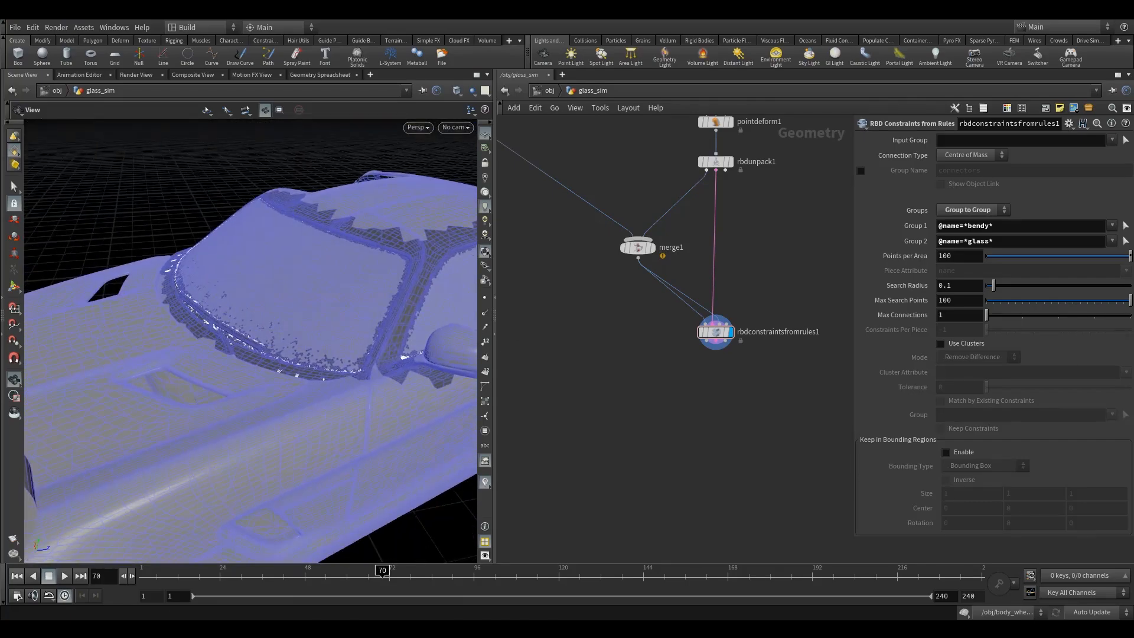
Set Max Connections to 2 and enable the constraint group name connectors.
{"action": "left_click", "coordinate": [958, 318]}
{"action": "type", "text": "2"}
{"action": "left_click_drag", "start_coordinate": [254, 310], "coordinate": [425, 308]}
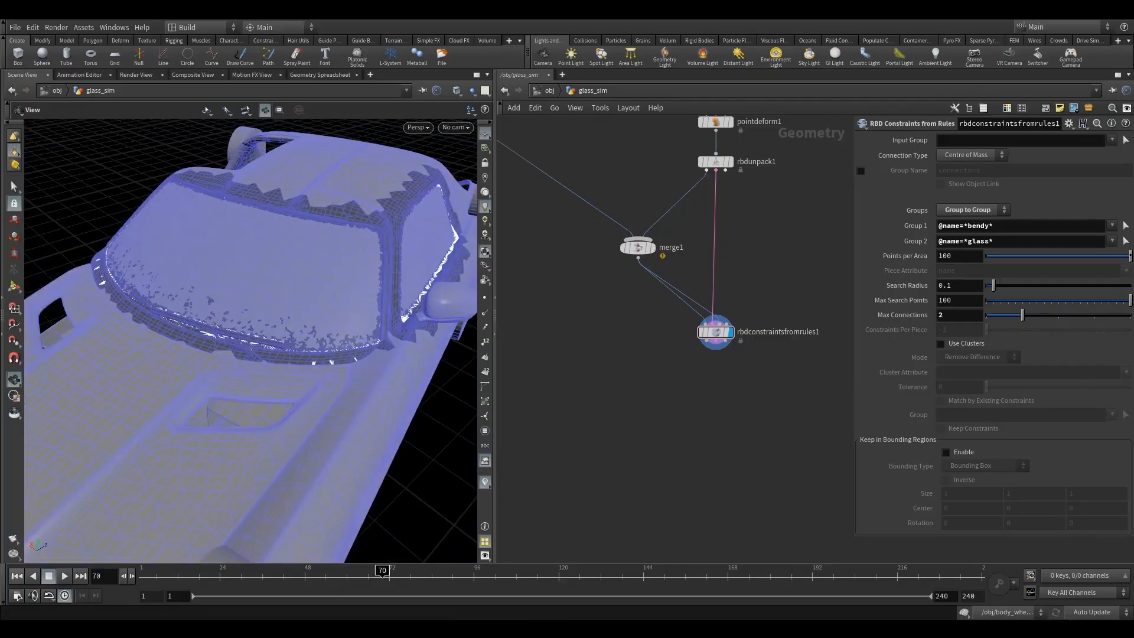
{"action": "left_click", "coordinate": [861, 171]}
{"action": "left_click", "coordinate": [992, 172]}
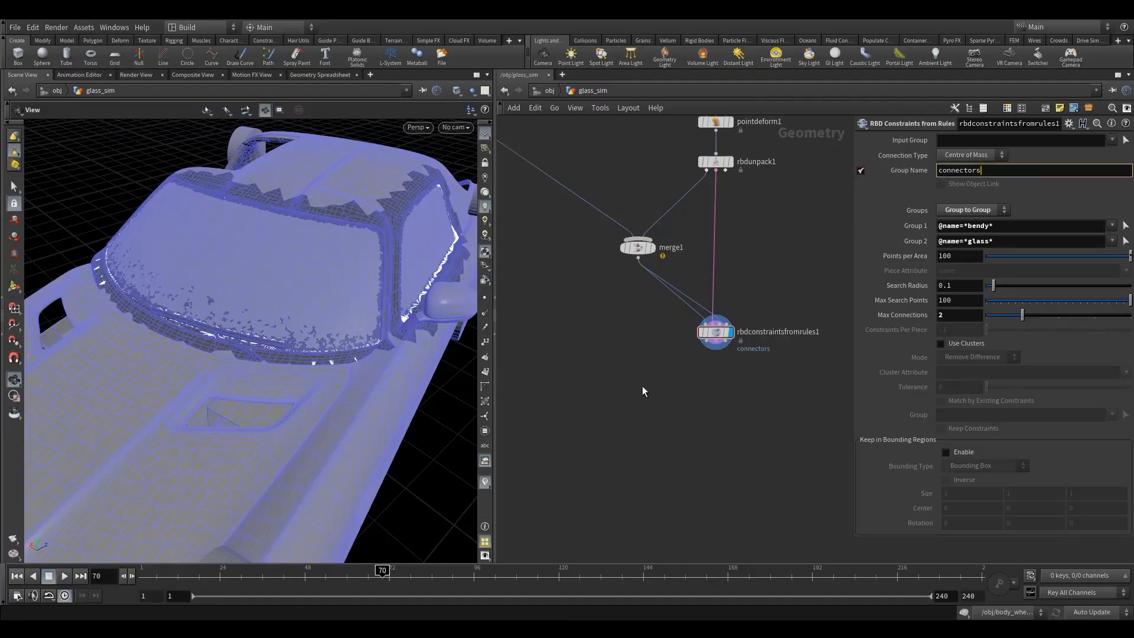
{"action": "left_click_drag", "start_coordinate": [289, 303], "coordinate": [303, 301]}
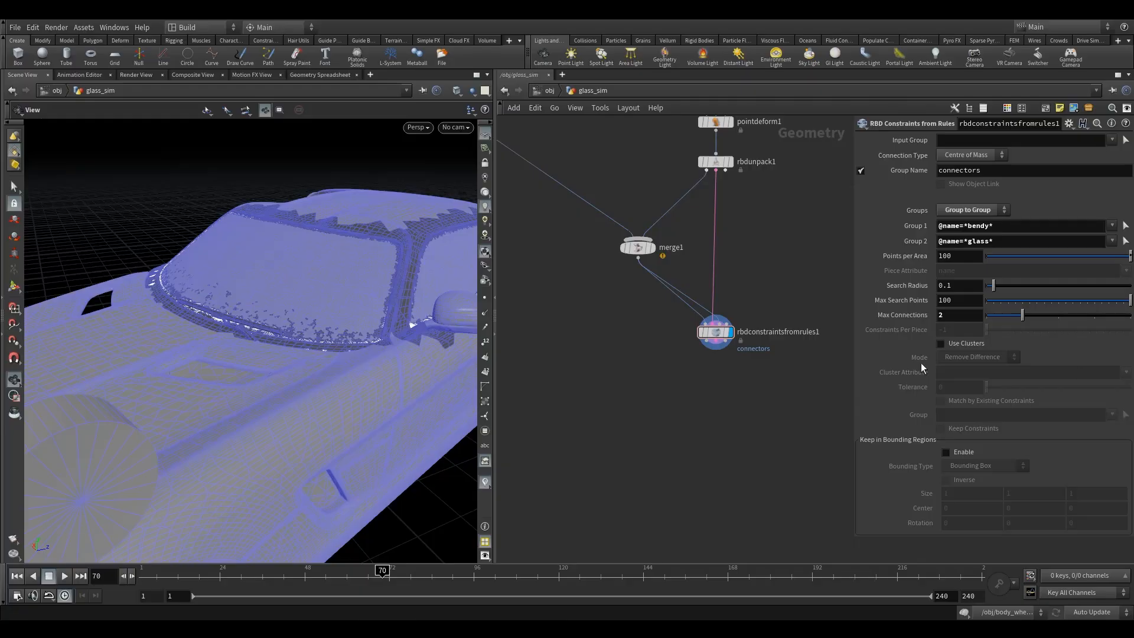
Add an RBD Constraint Properties node below rbdconstraintsfromrules1 with all three outputs connected, and display it.
{"action": "scroll", "coordinate": [673, 325], "scroll_direction": "up", "scroll_amount": 5}
{"action": "middle_click_drag", "start_coordinate": [692, 337], "coordinate": [586, 300]}
{"action": "left_click", "coordinate": [659, 309]}
{"action": "middle_click_drag", "start_coordinate": [749, 395], "coordinate": [714, 406]}
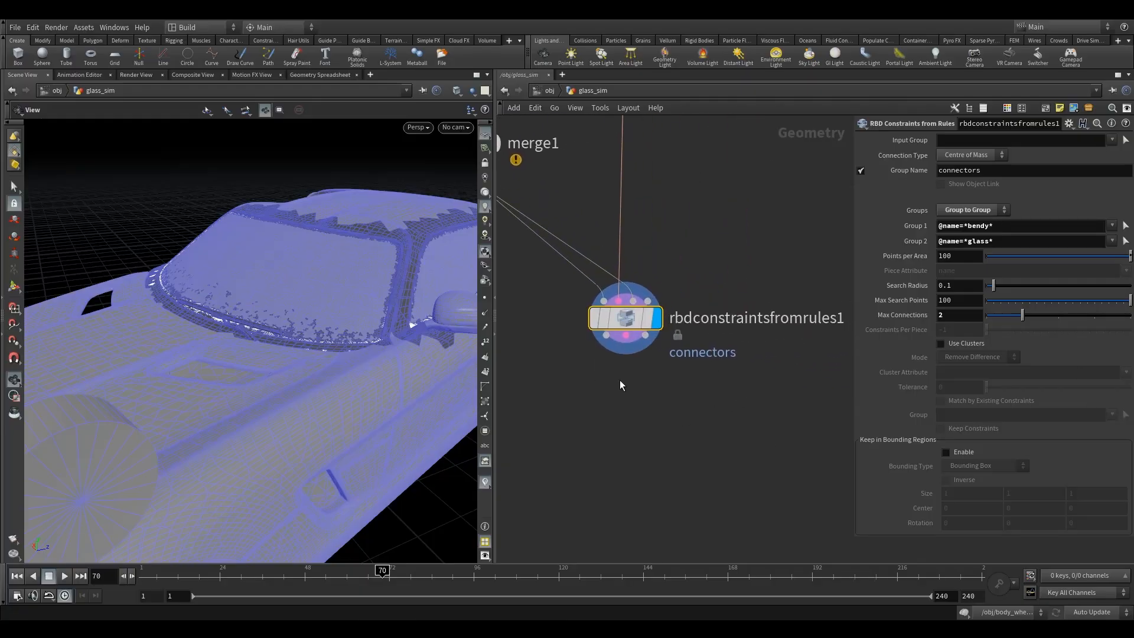
{"action": "key", "text": "Tab"}
{"action": "type", "text": "rbd"}
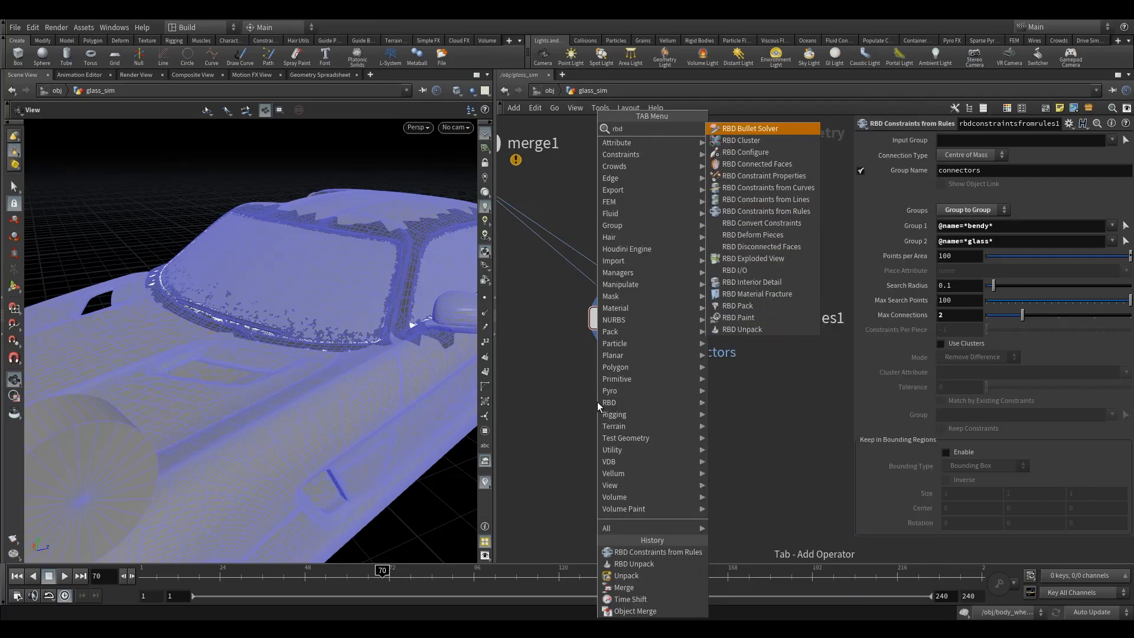
{"action": "left_click", "coordinate": [782, 158]}
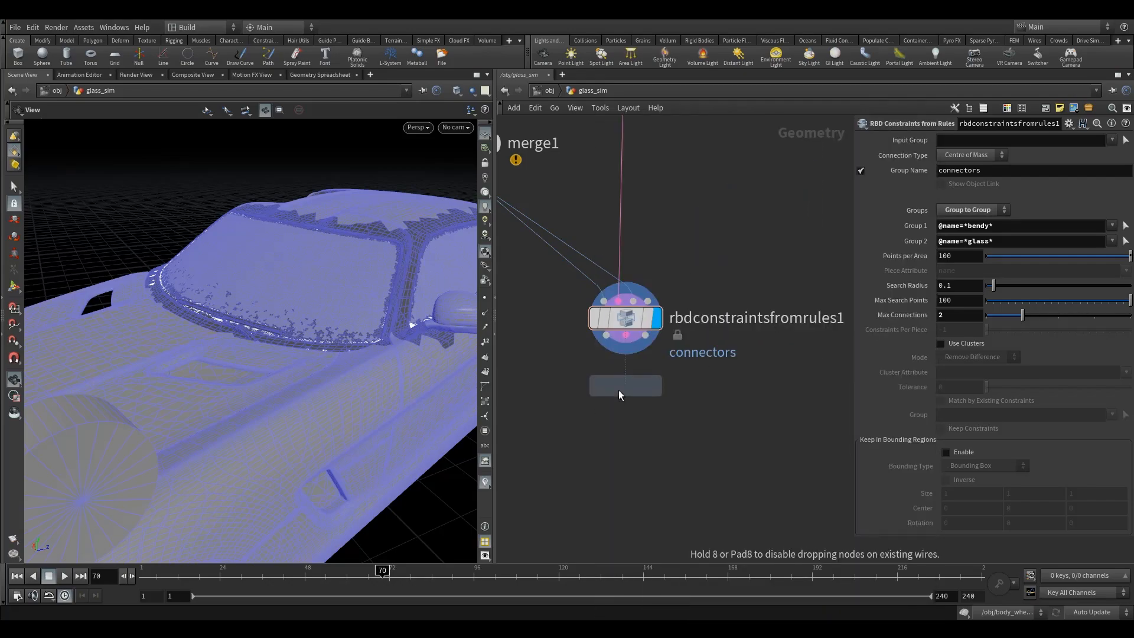
{"action": "left_click", "coordinate": [619, 358]}
{"action": "left_click_drag", "start_coordinate": [621, 364], "coordinate": [623, 423]}
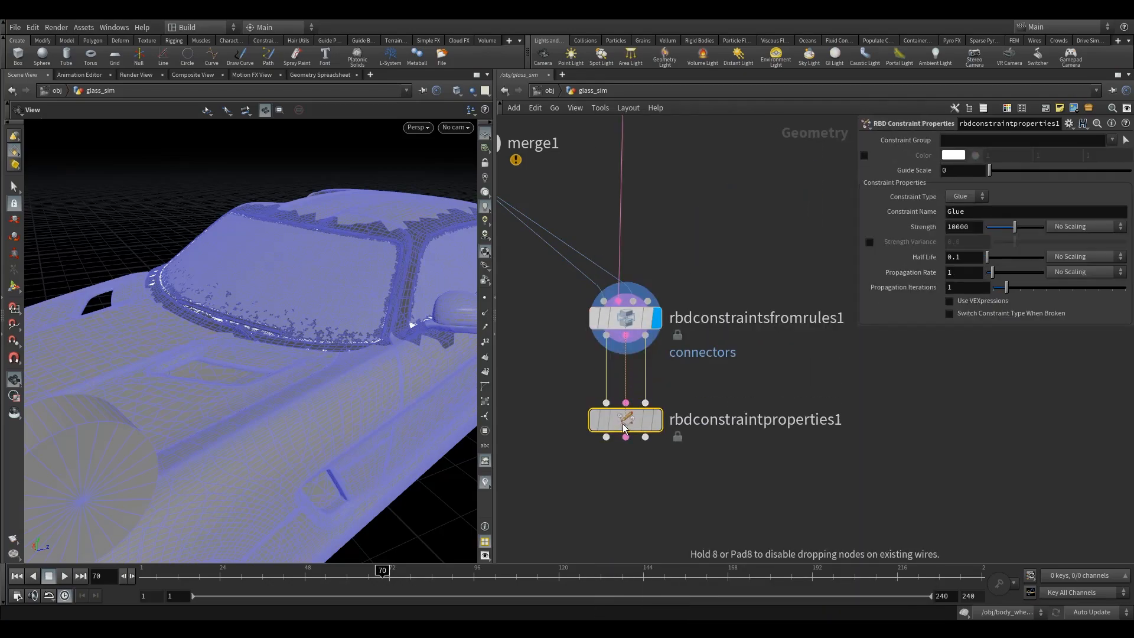
{"action": "left_click", "coordinate": [657, 420]}
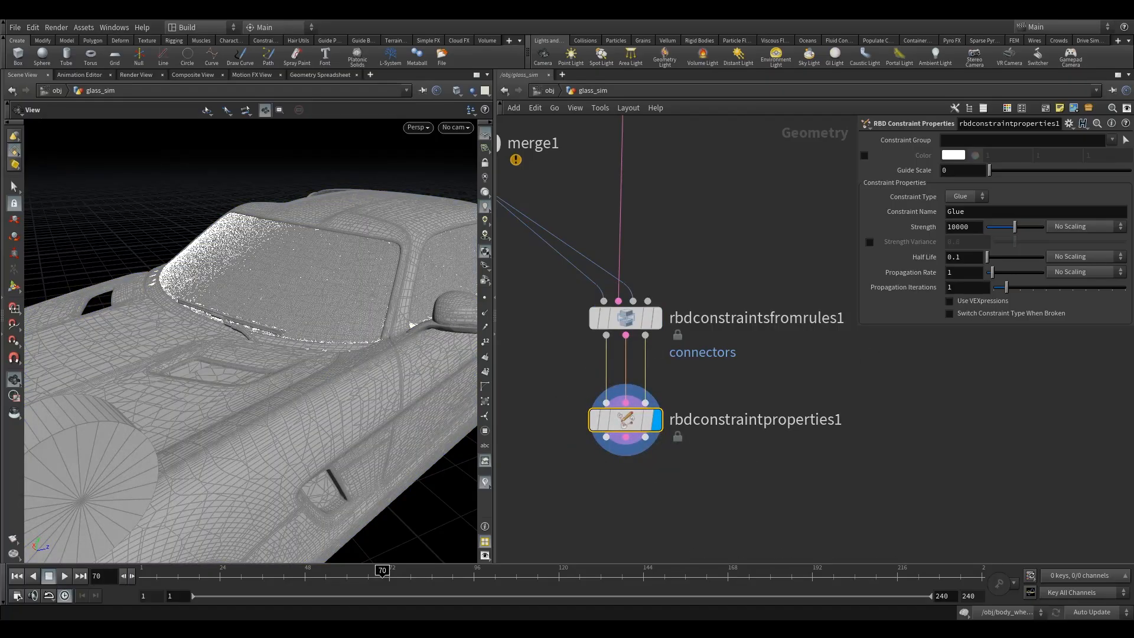
{"action": "left_click_drag", "start_coordinate": [598, 433], "coordinate": [598, 424]}
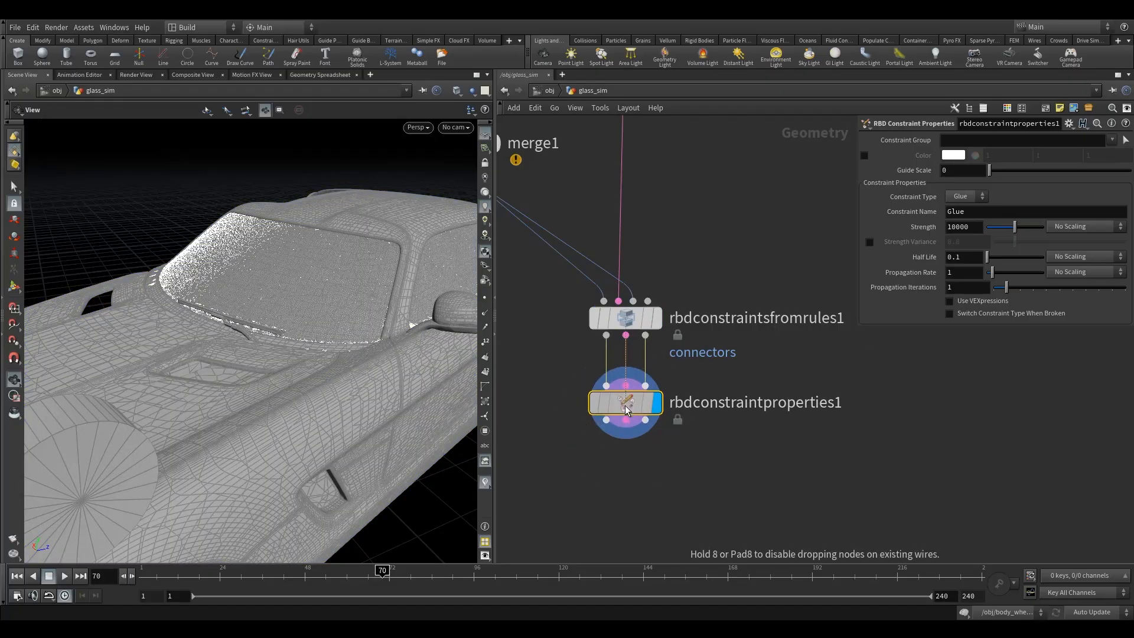
Limit the constraint properties to the bits group and enable a red constraint color (FF0000).
{"action": "left_click_drag", "start_coordinate": [447, 265], "coordinate": [324, 297]}
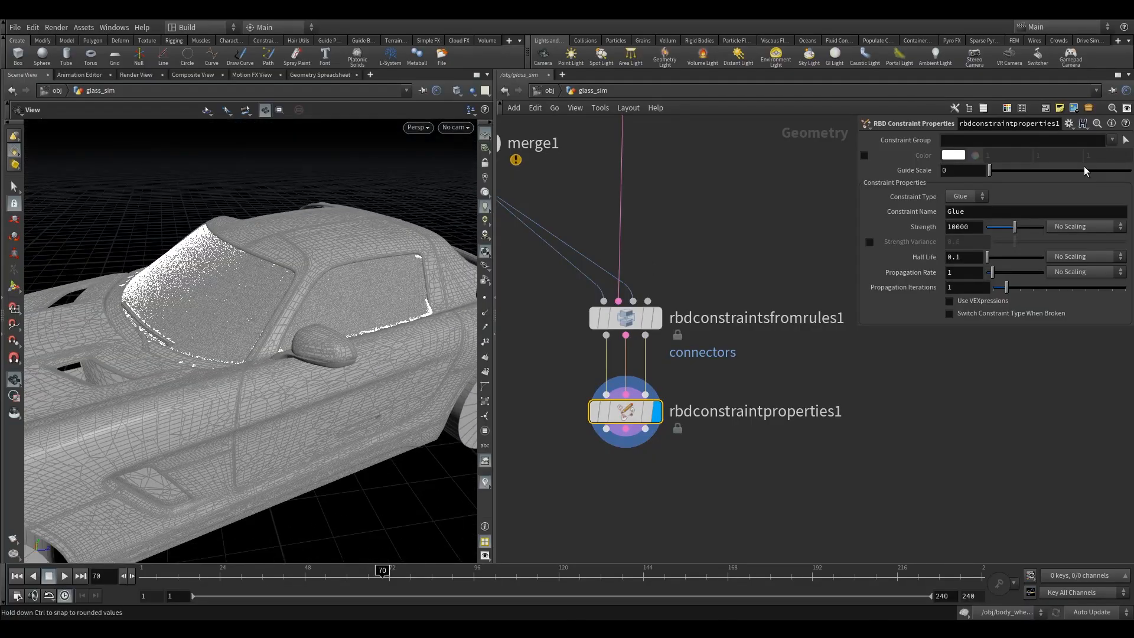
{"action": "left_click", "coordinate": [1112, 141]}
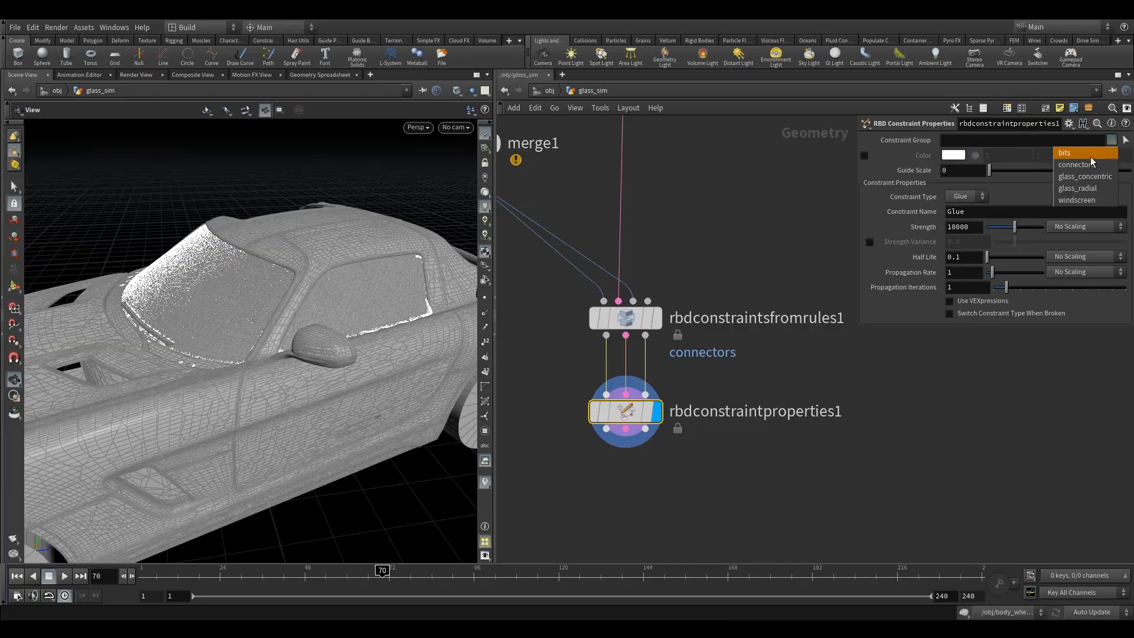
{"action": "left_click", "coordinate": [1090, 157]}
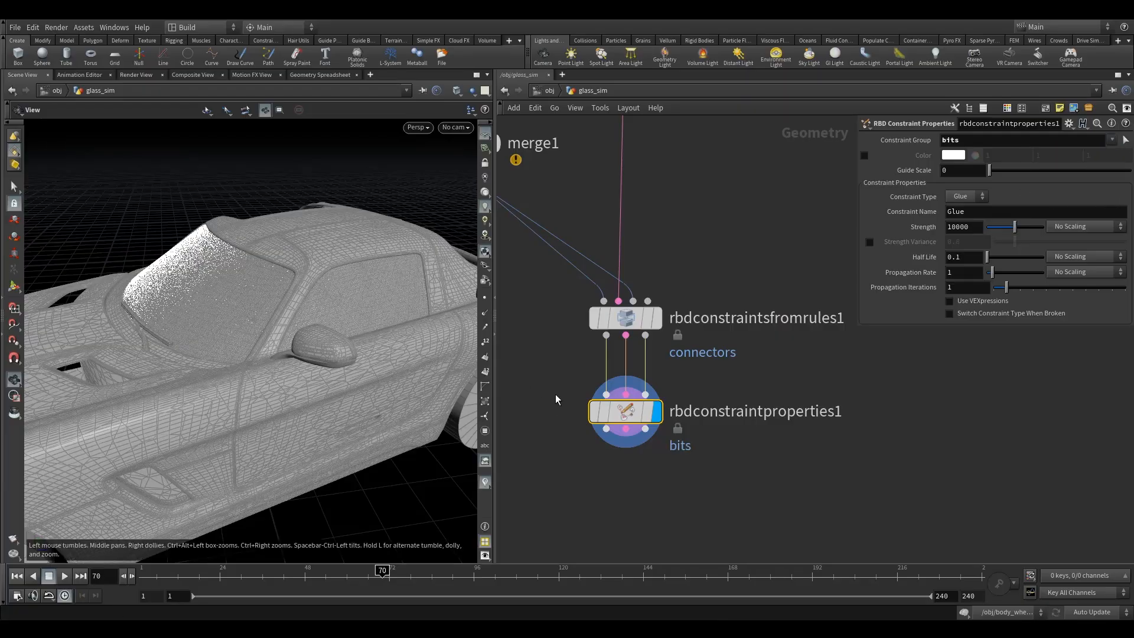
{"action": "left_click", "coordinate": [865, 156]}
{"action": "left_click", "coordinate": [953, 154]}
{"action": "left_click", "coordinate": [910, 78]}
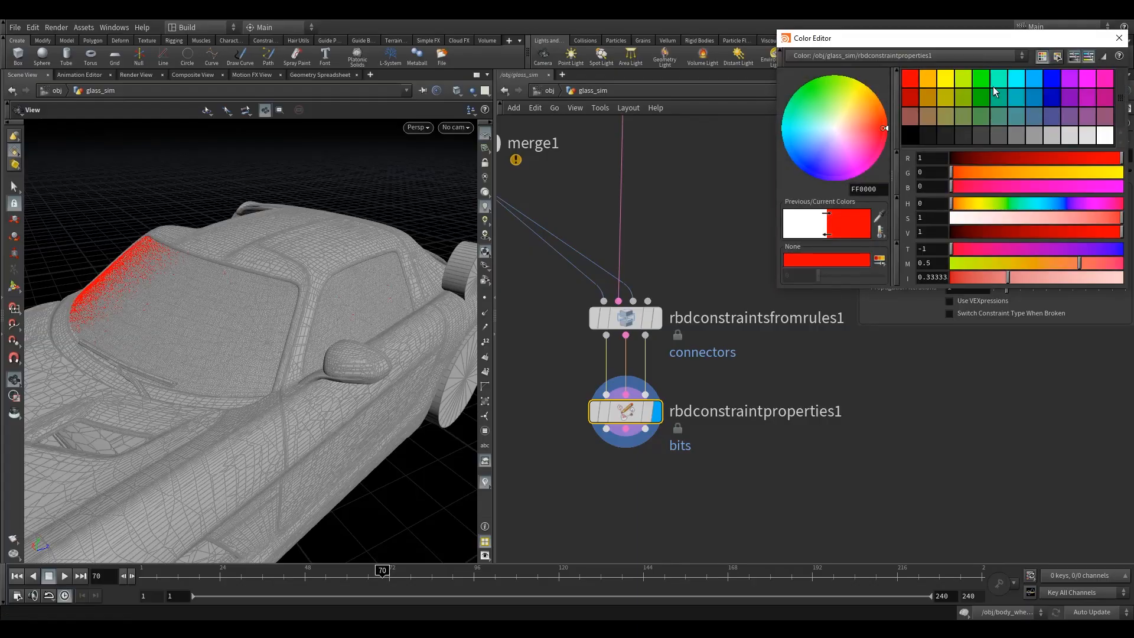
{"action": "left_click", "coordinate": [1118, 38]}
{"action": "left_click_drag", "start_coordinate": [233, 270], "coordinate": [215, 311]}
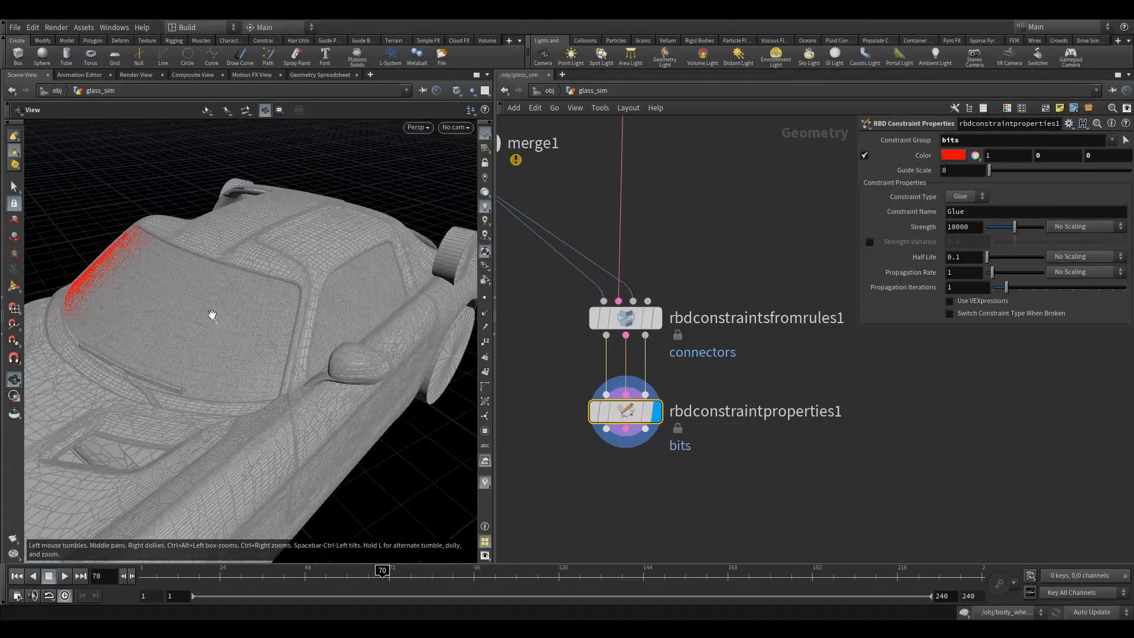
Set the Constraint Group to !windscreen !connectors.
{"action": "double_click", "coordinate": [950, 140]}
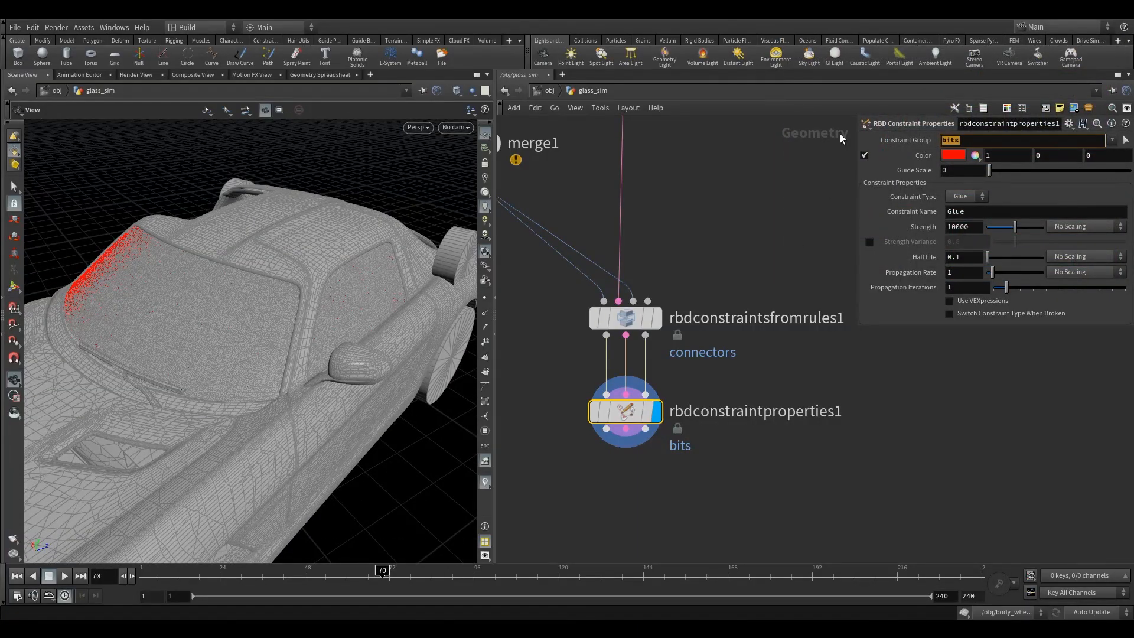
{"action": "type", "text": "!windscreen !connector"}
{"action": "left_click", "coordinate": [706, 214]}
{"action": "mouse_move", "coordinate": [337, 309]}
{"action": "left_mouse_down"}
{"action": "mouse_move", "coordinate": [315, 298]}
{"action": "mouse_move", "coordinate": [353, 311]}
{"action": "left_mouse_up"}
Attach a Null to the constraint output of rbdconstraintproperties1 and display it to inspect the colored constraints.
{"action": "key", "text": "Tab"}
{"action": "type", "text": "null"}
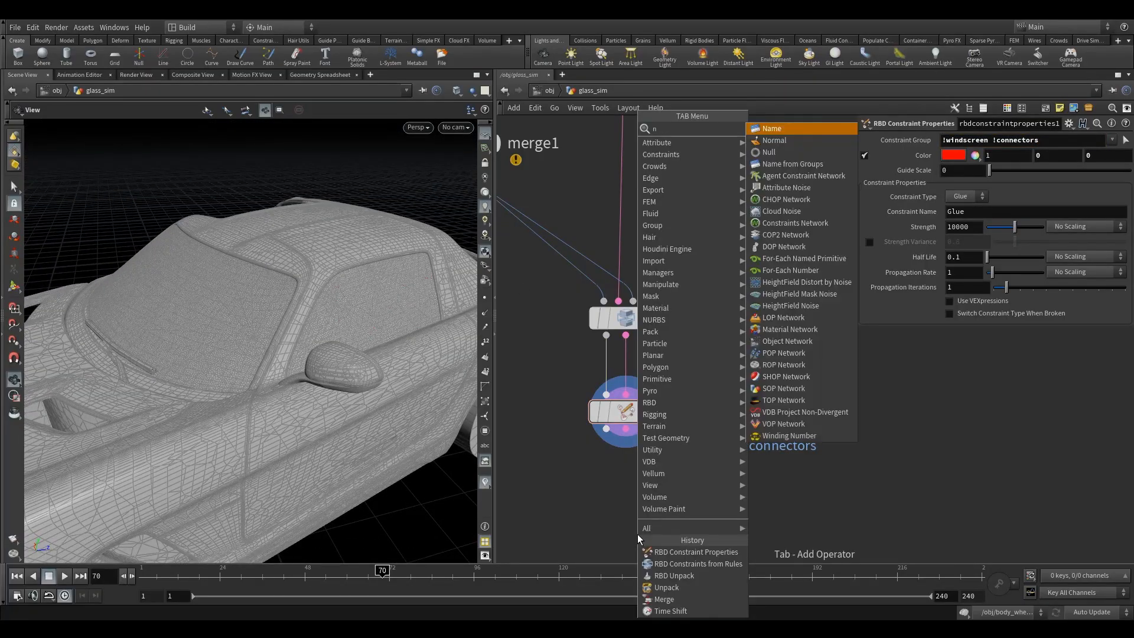
{"action": "left_click", "coordinate": [778, 133]}
{"action": "left_click", "coordinate": [621, 527]}
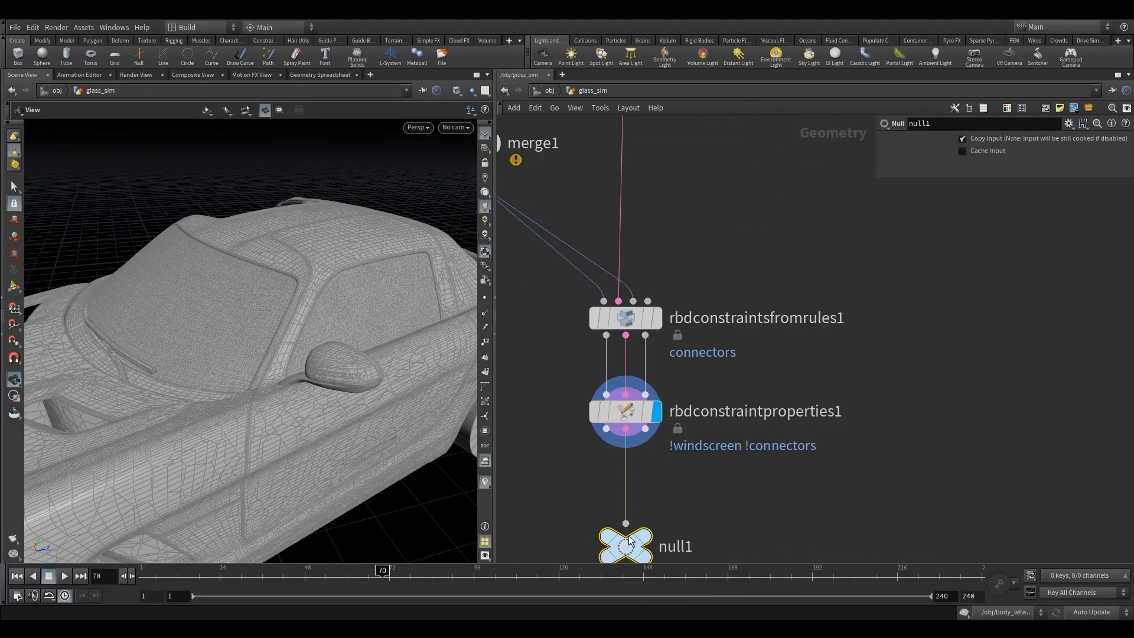
{"action": "left_click", "coordinate": [657, 515]}
{"action": "left_click_drag", "start_coordinate": [544, 397], "coordinate": [674, 461]}
{"action": "left_click_drag", "start_coordinate": [372, 289], "coordinate": [342, 329]}
{"action": "right_click_drag", "start_coordinate": [341, 329], "coordinate": [549, 266]}
{"action": "left_click_drag", "start_coordinate": [349, 353], "coordinate": [314, 369]}
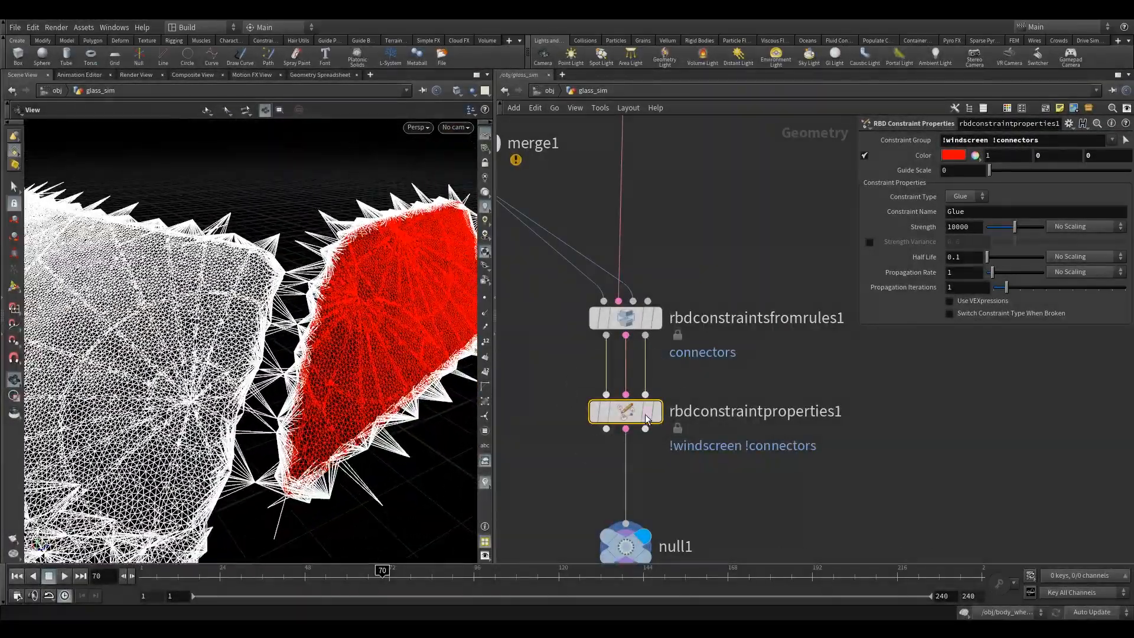
Display rbdconstraintproperties1 and set its glue Strength to 3 and Propagation Iterations to 10.
{"action": "left_click", "coordinate": [657, 412]}
{"action": "right_click_drag", "start_coordinate": [326, 352], "coordinate": [289, 336]}
{"action": "mouse_move", "coordinate": [290, 336]}
{"action": "left_mouse_down"}
{"action": "mouse_move", "coordinate": [294, 354]}
{"action": "mouse_move", "coordinate": [303, 338]}
{"action": "left_mouse_up"}
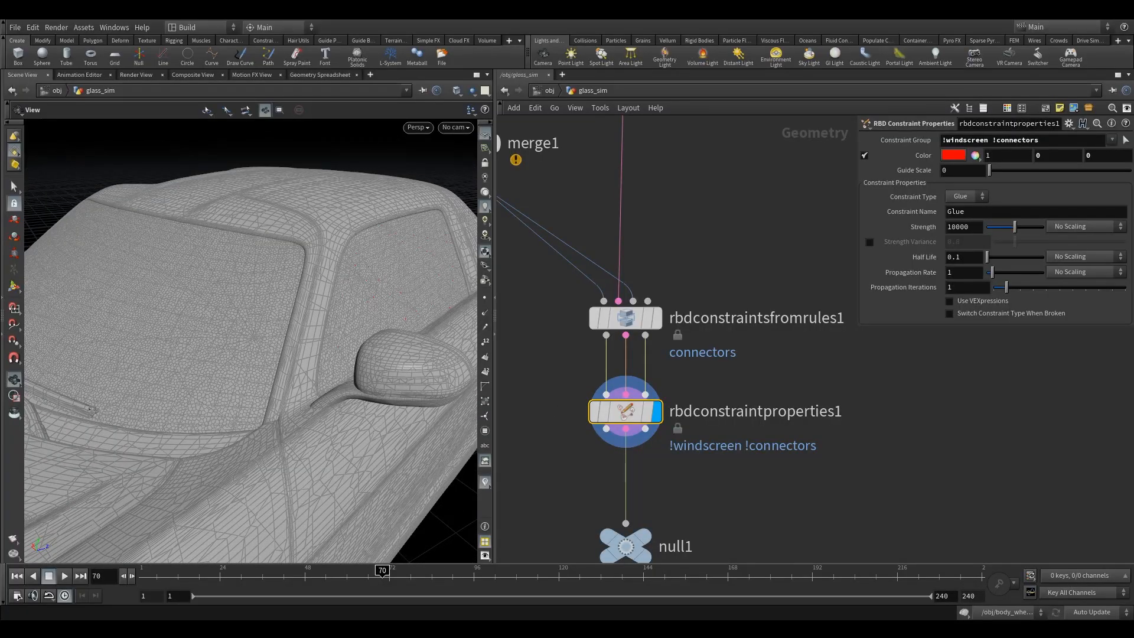
{"action": "double_click", "coordinate": [982, 230]}
{"action": "type", "text": "3"}
{"action": "left_click", "coordinate": [788, 241]}
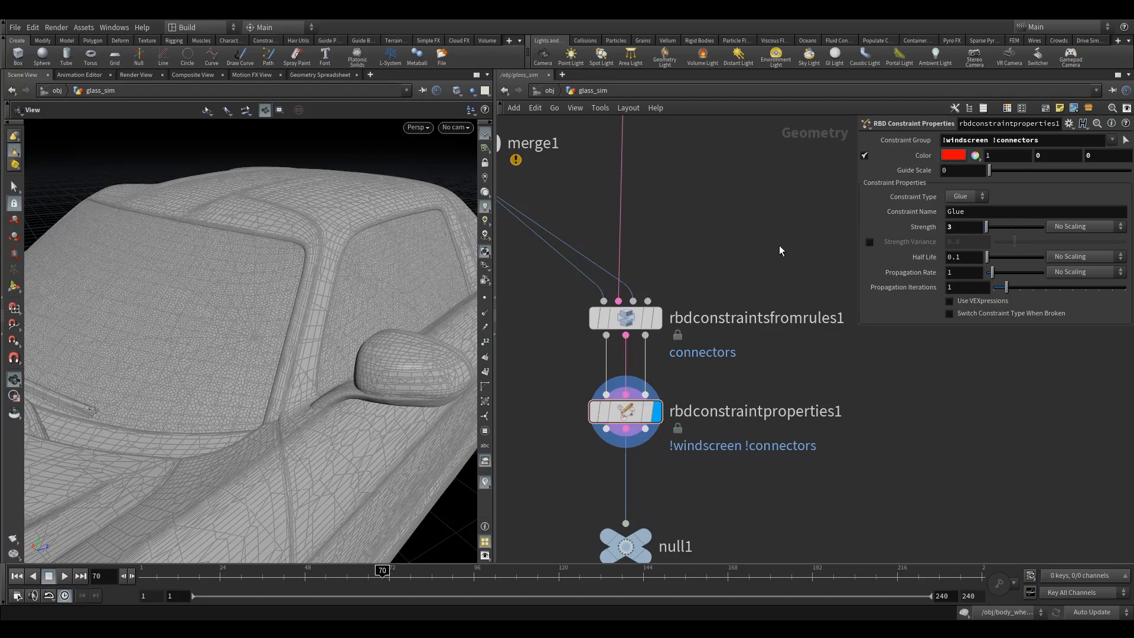
{"action": "left_click", "coordinate": [980, 290]}
{"action": "type", "text": "0"}
{"action": "key", "text": "Return"}
{"action": "left_click_drag", "start_coordinate": [349, 332], "coordinate": [256, 347]}
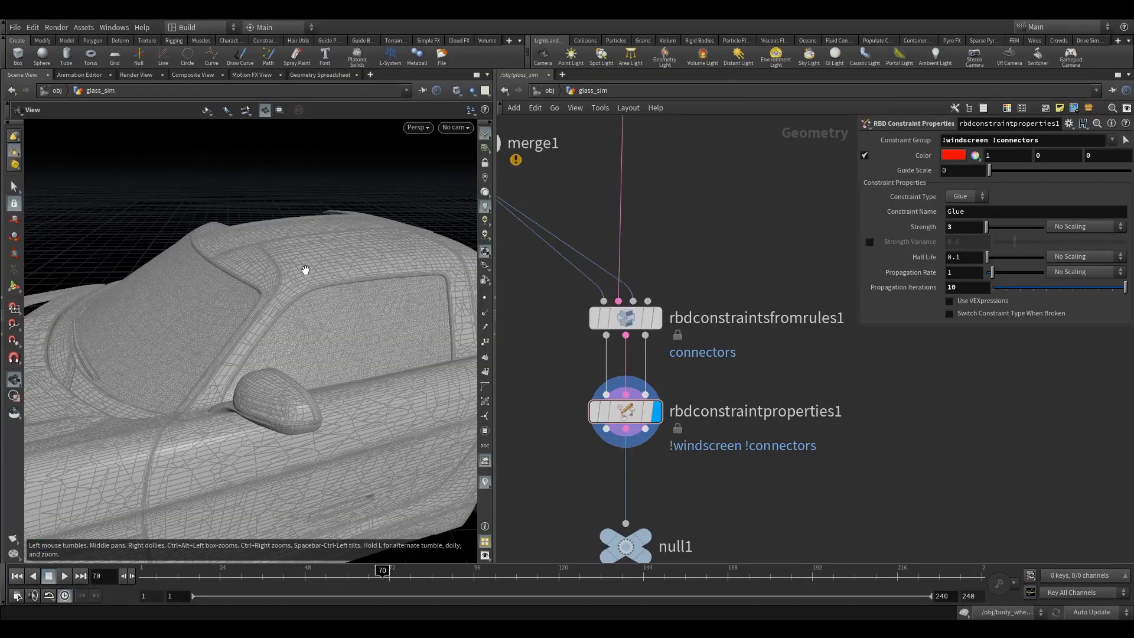
{"action": "left_click_drag", "start_coordinate": [308, 270], "coordinate": [324, 289]}
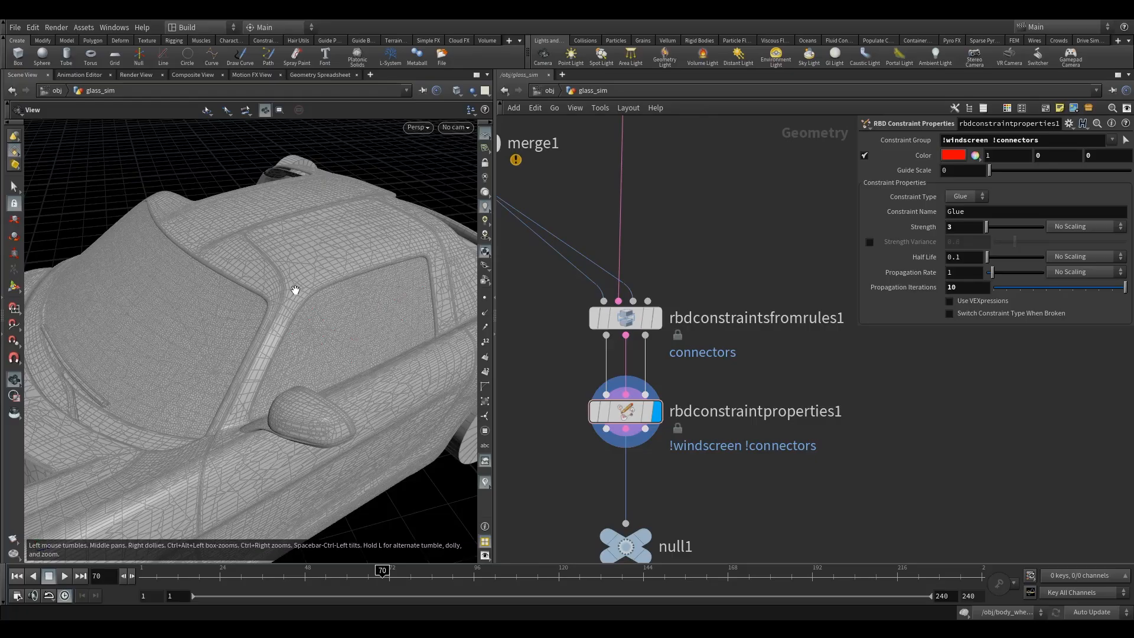
Examine the fracture pattern of the windscreen and side window and how the glass sits in the car's frame.
{"action": "right_click_drag", "start_coordinate": [347, 296], "coordinate": [283, 296]}
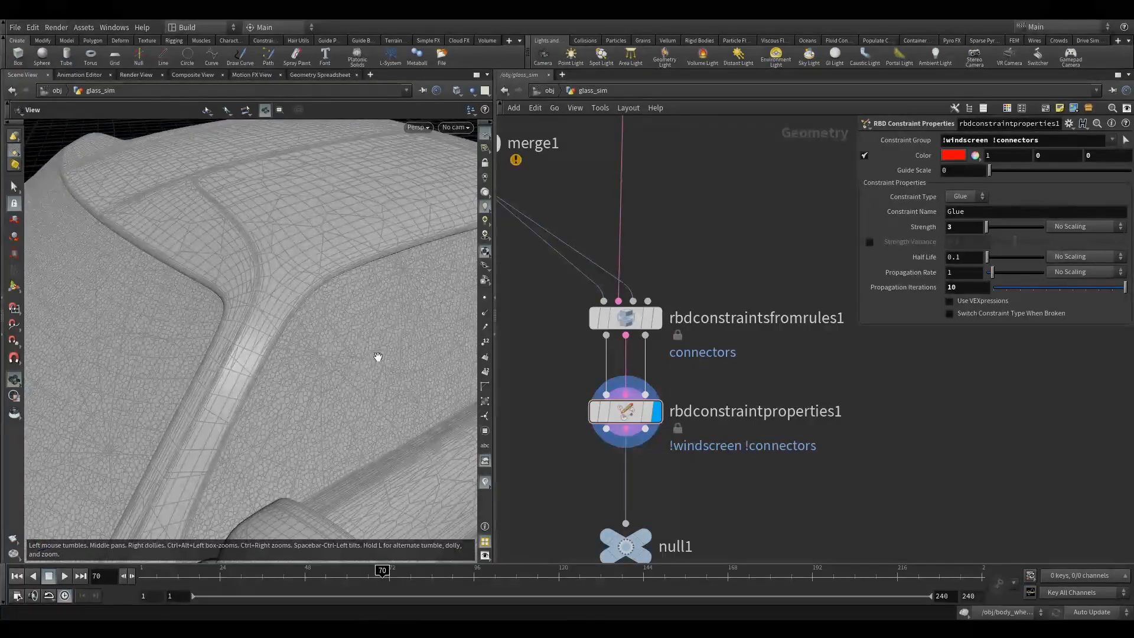
{"action": "left_click_drag", "start_coordinate": [390, 356], "coordinate": [322, 324]}
{"action": "right_click_drag", "start_coordinate": [321, 324], "coordinate": [493, 306]}
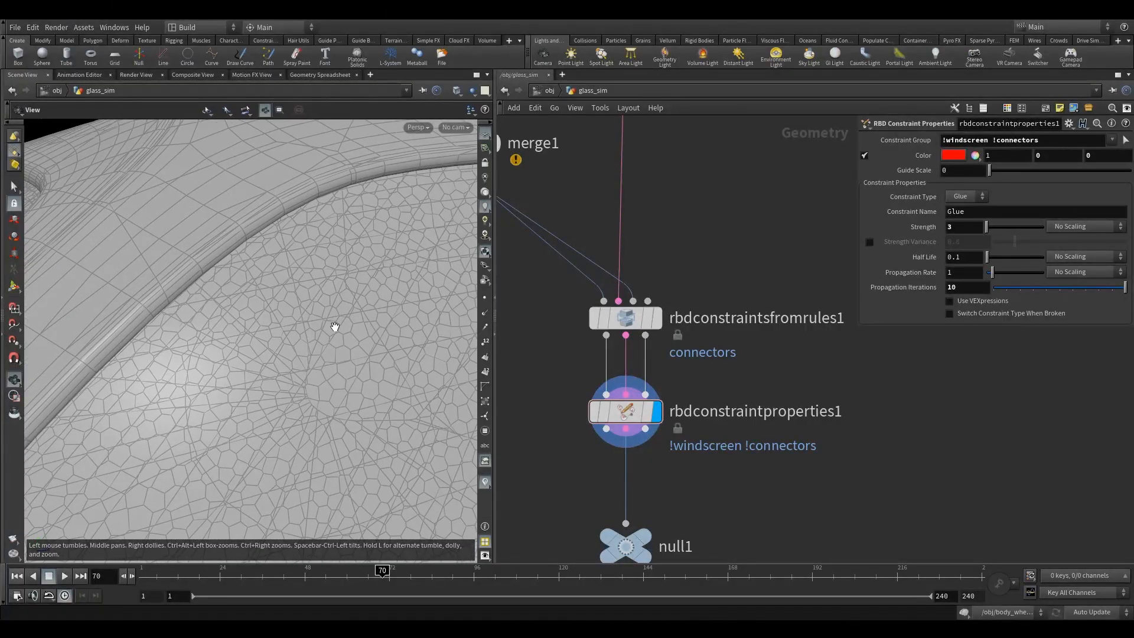
{"action": "right_click_drag", "start_coordinate": [400, 390], "coordinate": [329, 407]}
{"action": "left_click_drag", "start_coordinate": [329, 407], "coordinate": [307, 360]}
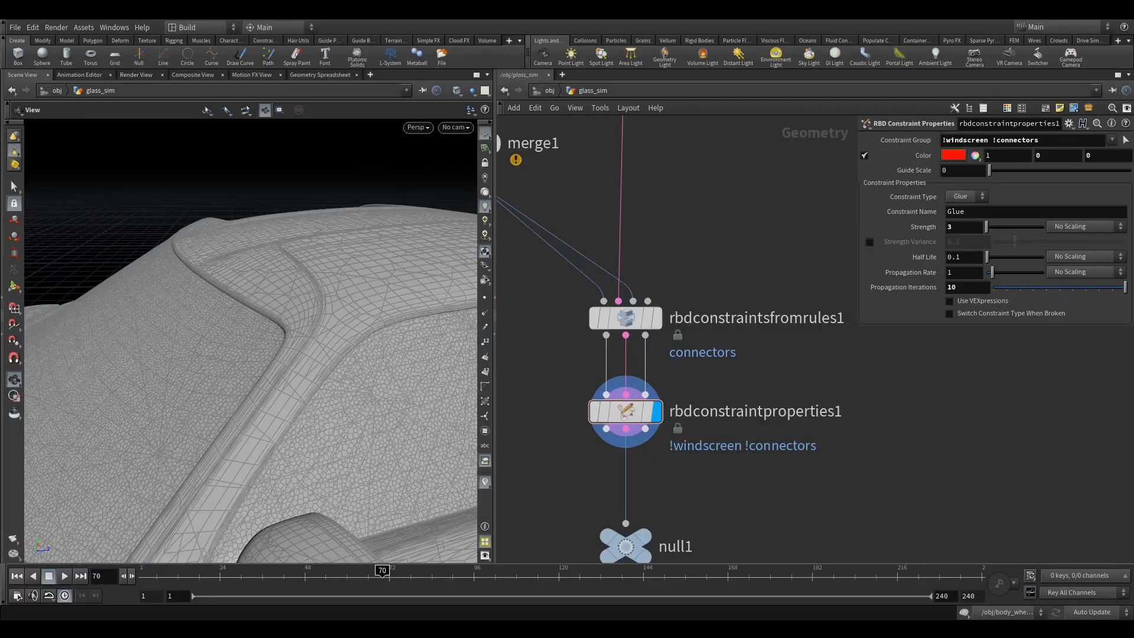
{"action": "middle_click_drag", "start_coordinate": [357, 383], "coordinate": [228, 294]}
{"action": "right_click_drag", "start_coordinate": [228, 294], "coordinate": [162, 292]}
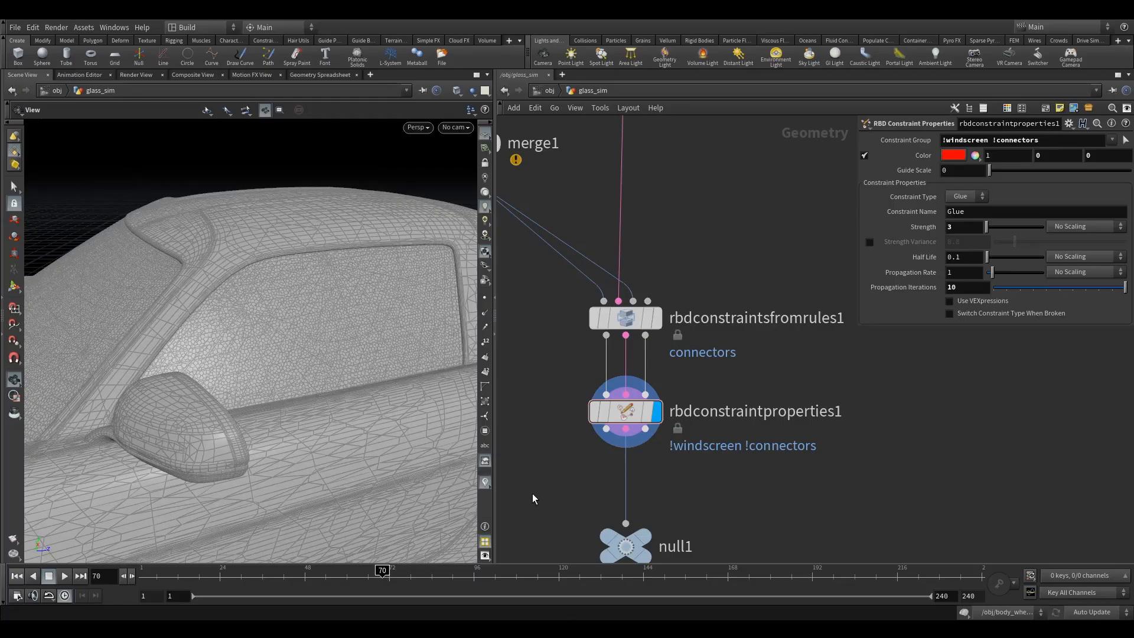
{"action": "middle_click_drag", "start_coordinate": [533, 498], "coordinate": [562, 417]}
{"action": "key", "text": "Tab"}
{"action": "type", "text": "rbdc"}
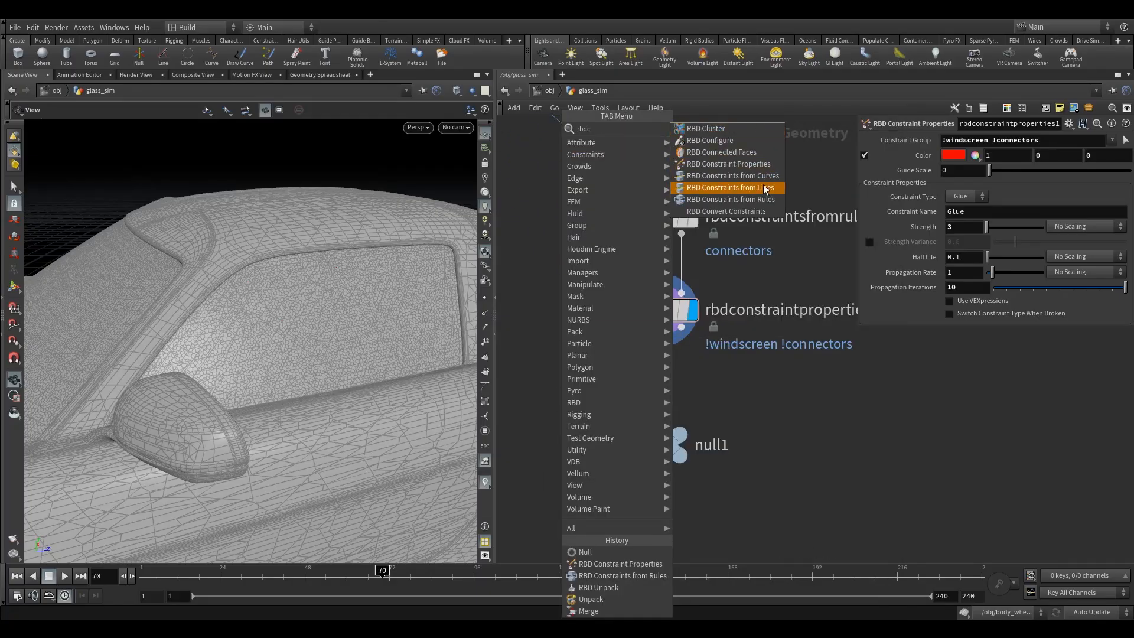
{"action": "left_click", "coordinate": [750, 199]}
{"action": "left_click", "coordinate": [658, 375]}
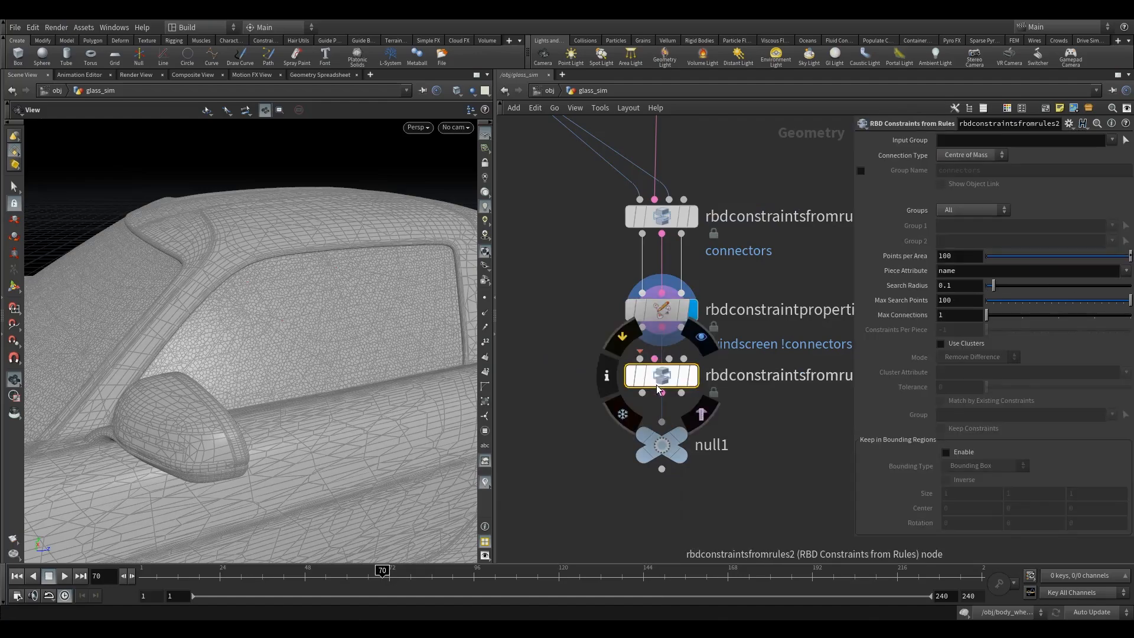
{"action": "left_click", "coordinate": [643, 328]}
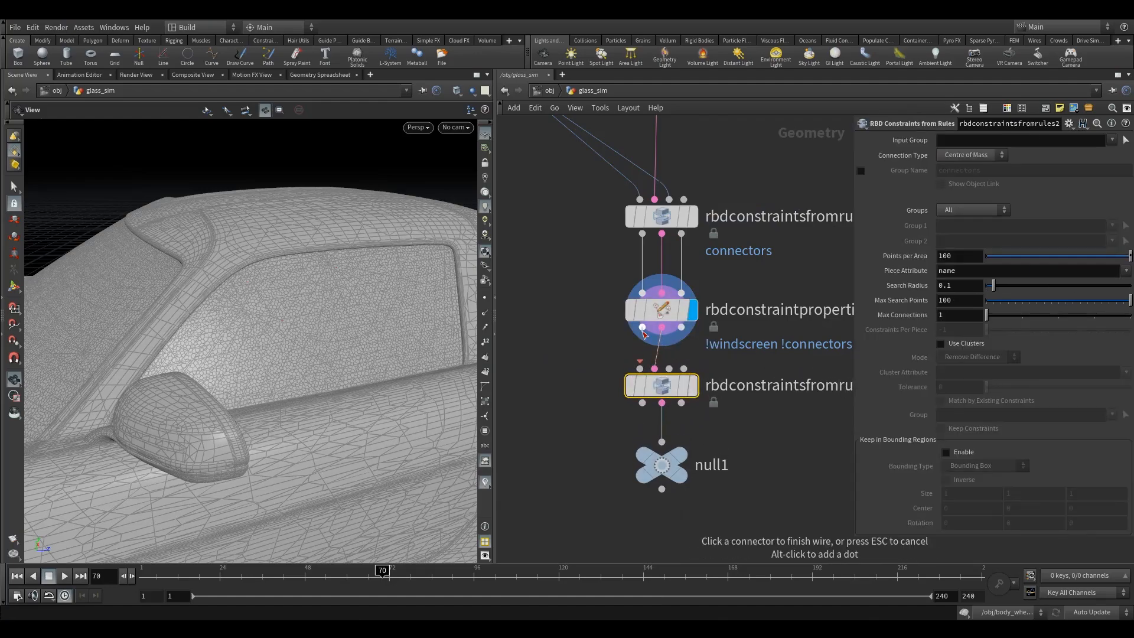
{"action": "left_click", "coordinate": [639, 367]}
{"action": "left_click_drag", "start_coordinate": [665, 387], "coordinate": [665, 409]}
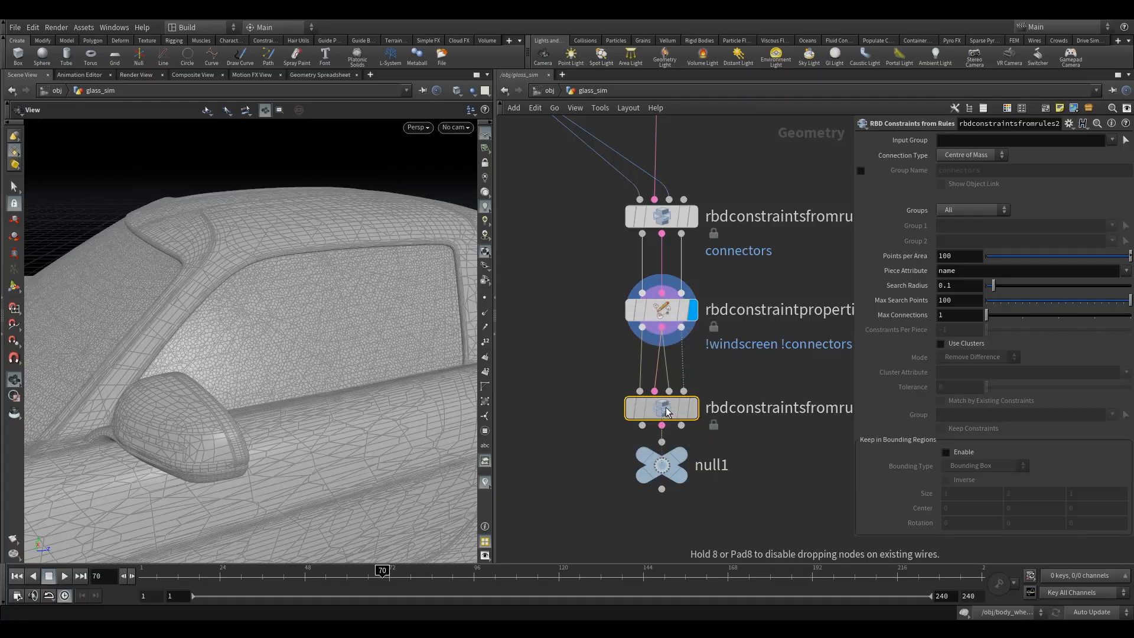
{"action": "scroll", "coordinate": [653, 409], "scroll_direction": "up", "scroll_amount": 3}
{"action": "left_click_drag", "start_coordinate": [671, 489], "coordinate": [670, 542]}
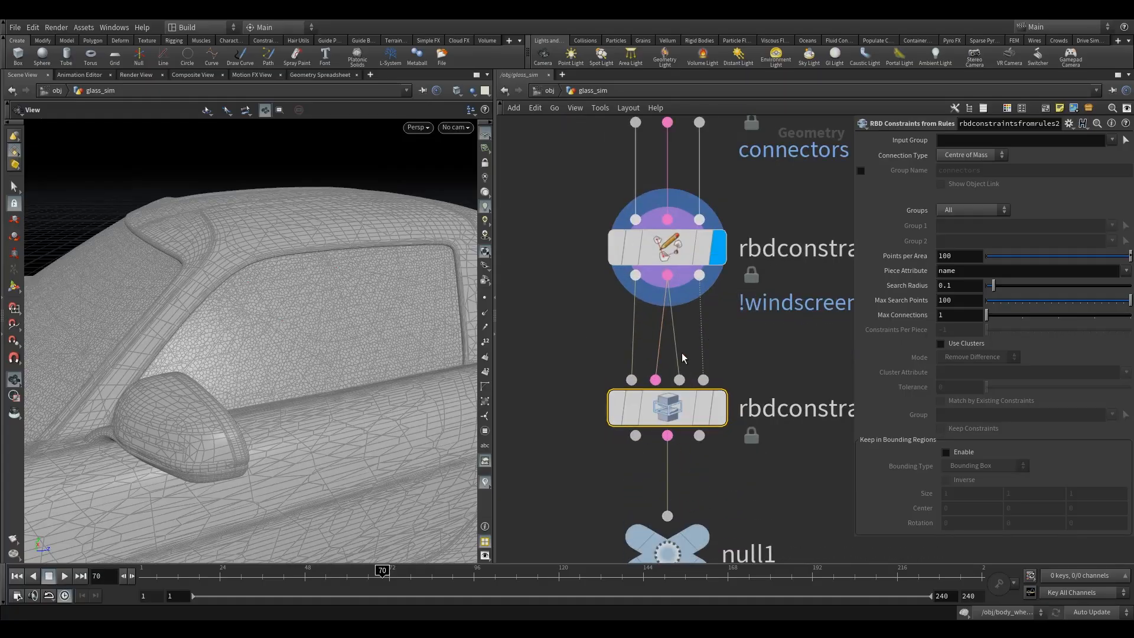
{"action": "left_click", "coordinate": [700, 275]}
{"action": "left_click", "coordinate": [680, 379]}
{"action": "middle_click_drag", "start_coordinate": [751, 362], "coordinate": [671, 331]}
{"action": "scroll", "coordinate": [671, 331], "scroll_direction": "down", "scroll_amount": 5}
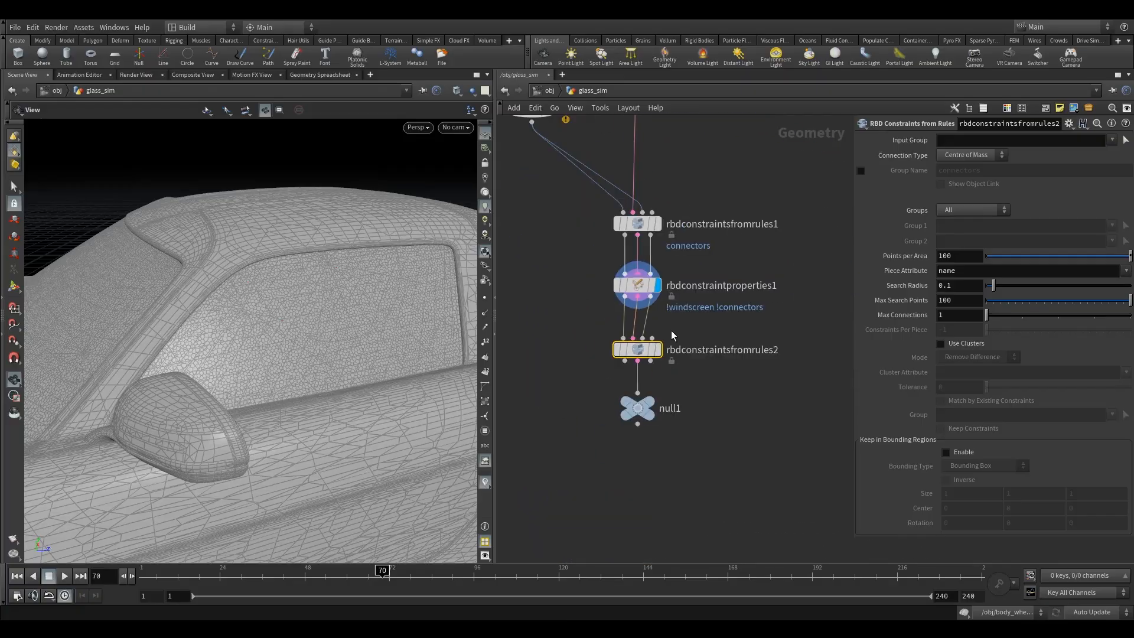
{"action": "key", "text": "Delete"}
Insert a second RBD Constraint Properties node between rbdconstraintproperties1 and null1, with all three outputs wired into it.
{"action": "key", "text": "Tab"}
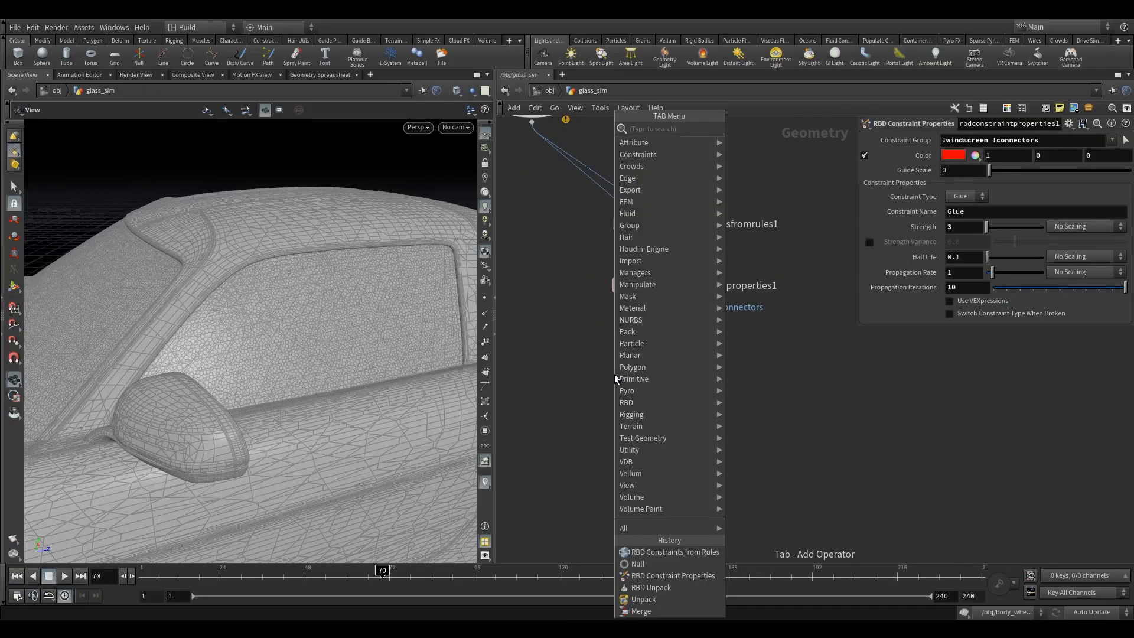
{"action": "type", "text": "rbdc"}
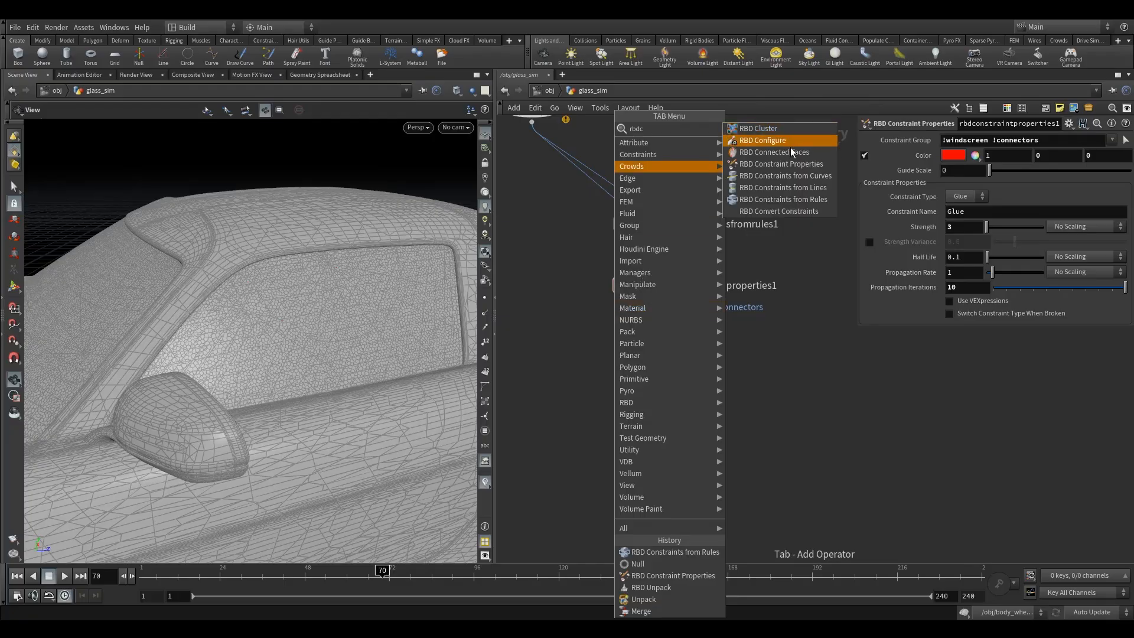
{"action": "left_click", "coordinate": [798, 167]}
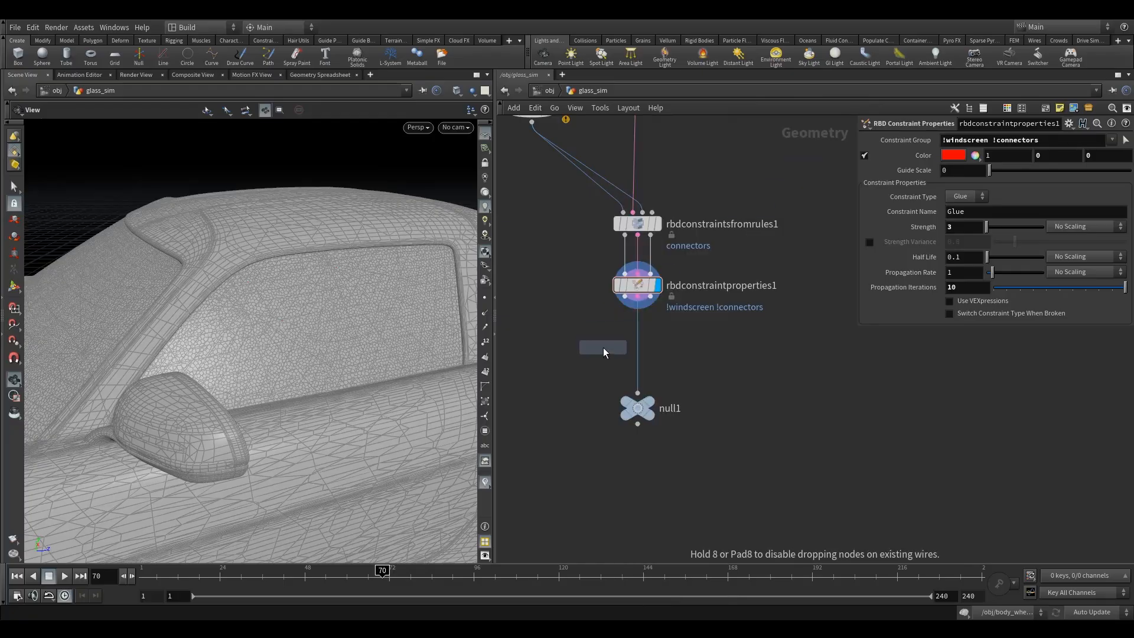
{"action": "left_click", "coordinate": [635, 346]}
{"action": "scroll", "coordinate": [630, 296], "scroll_direction": "up", "scroll_amount": 3}
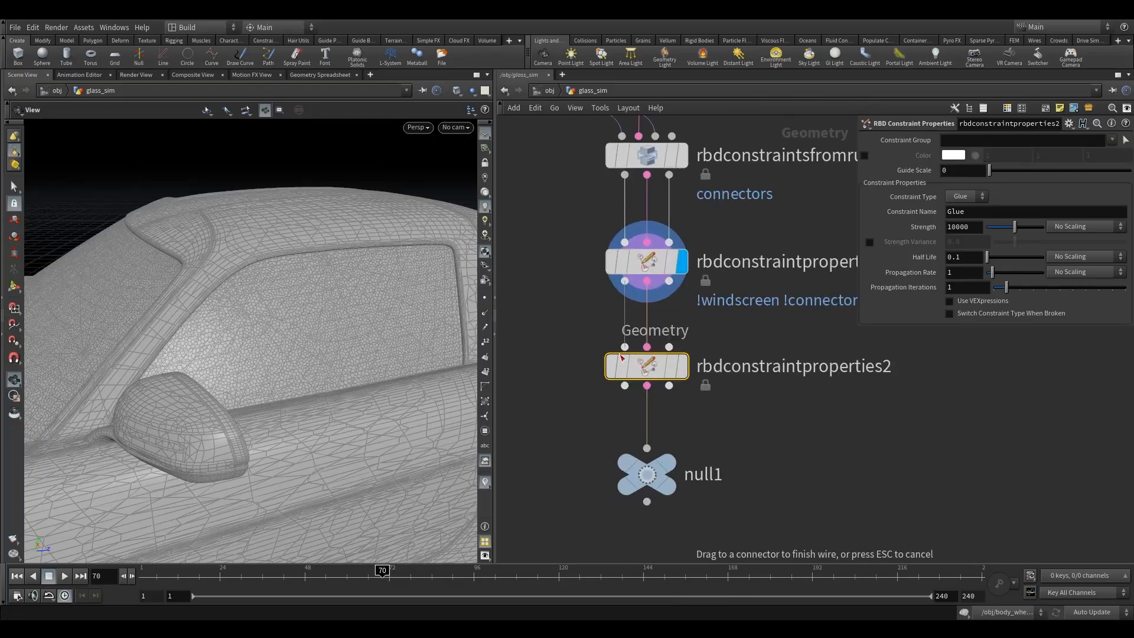
{"action": "left_click_drag", "start_coordinate": [668, 281], "coordinate": [668, 347]}
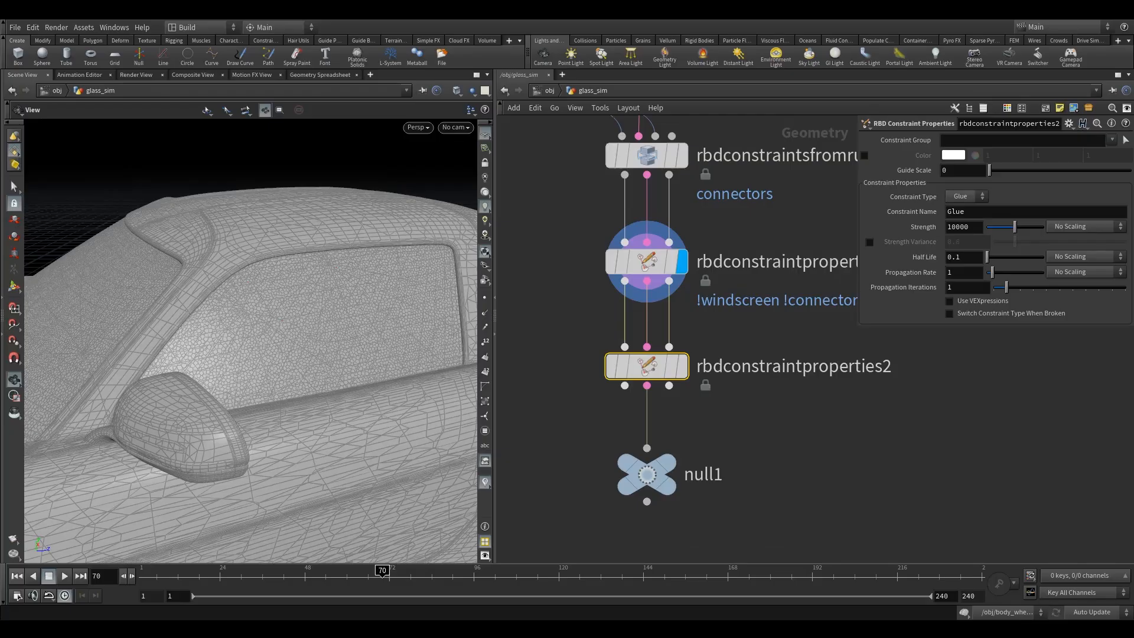
Limit rbdconstraintproperties2 to the windscreen constraint group and enable a yellow constraint color.
{"action": "left_click", "coordinate": [1111, 140]}
{"action": "left_click", "coordinate": [1090, 200]}
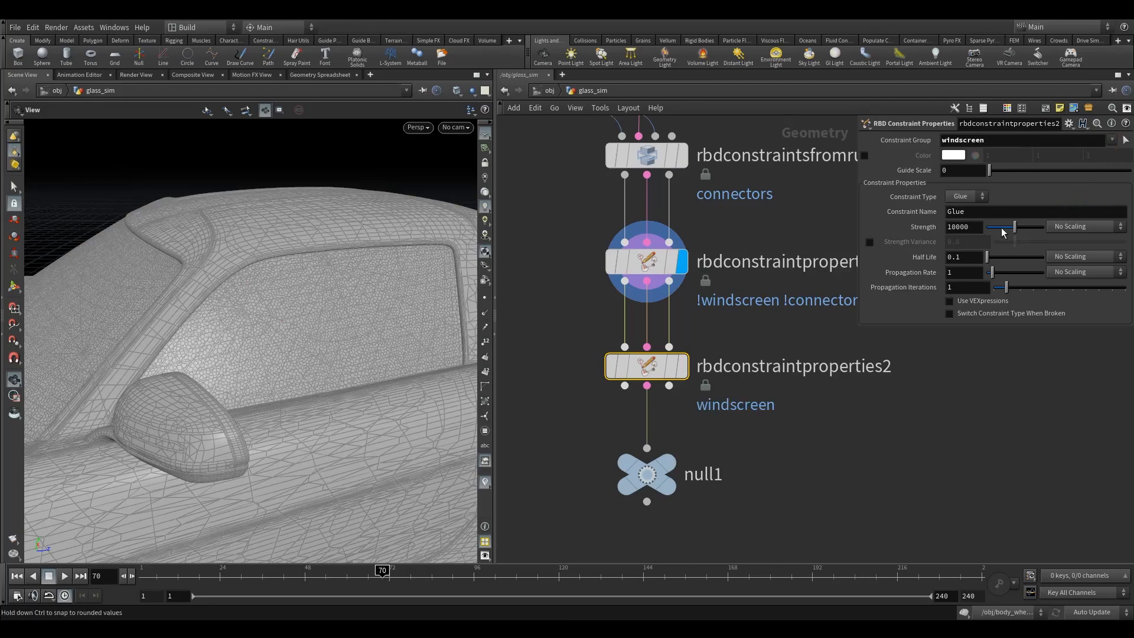
{"action": "left_click", "coordinate": [864, 155]}
{"action": "left_click", "coordinate": [951, 156]}
{"action": "left_click", "coordinate": [1031, 65]}
{"action": "left_click", "coordinate": [1126, 35]}
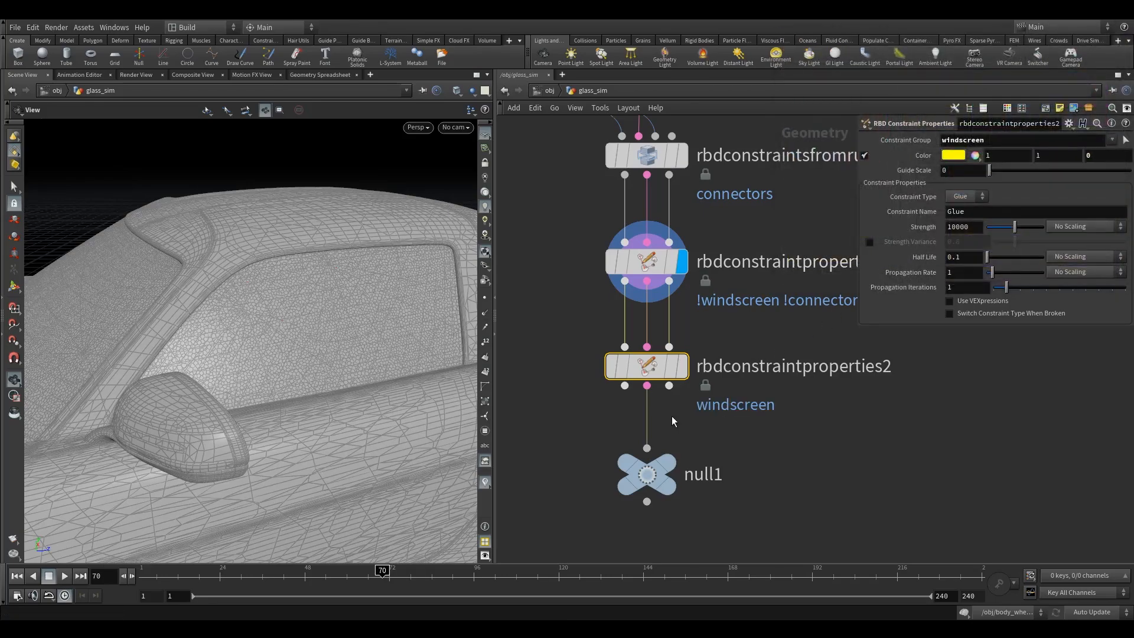
Display null1 to inspect the colored constraints of the windscreen and side window.
{"action": "mouse_move", "coordinate": [654, 368]}
{"action": "left_click", "coordinate": [691, 322]}
{"action": "mouse_move", "coordinate": [647, 474]}
{"action": "left_click", "coordinate": [692, 431]}
{"action": "left_click_drag", "start_coordinate": [266, 331], "coordinate": [307, 343]}
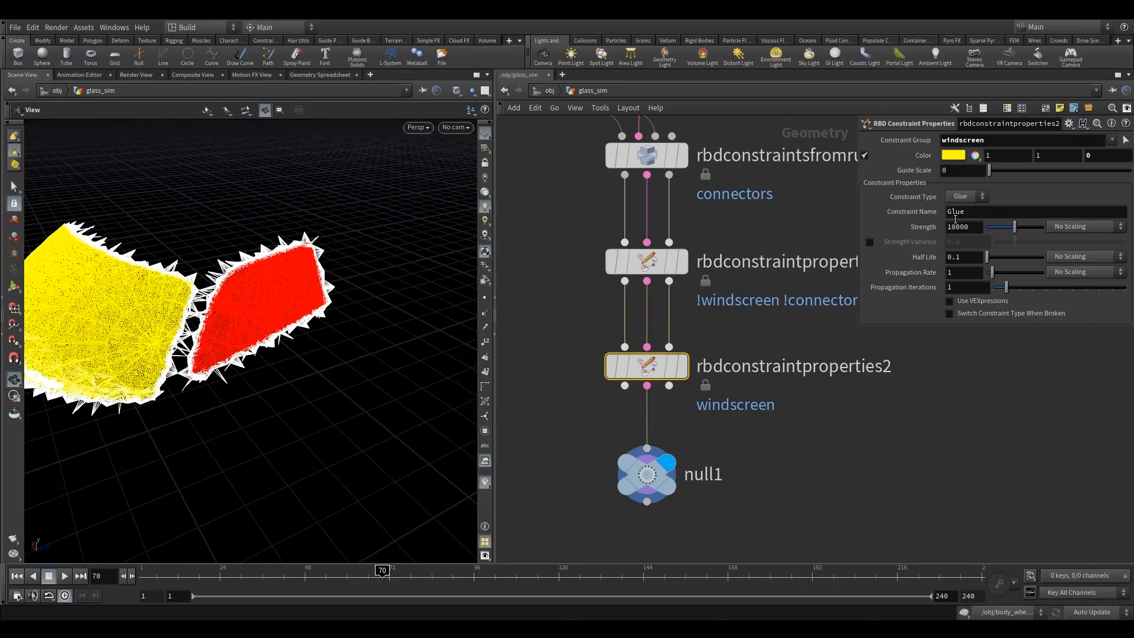
Set the windscreen constraints' glue Strength to .5.
{"action": "double_click", "coordinate": [976, 225]}
{"action": "type", "text": ".5"}
{"action": "key", "text": "Return"}
{"action": "left_click_drag", "start_coordinate": [172, 311], "coordinate": [208, 313]}
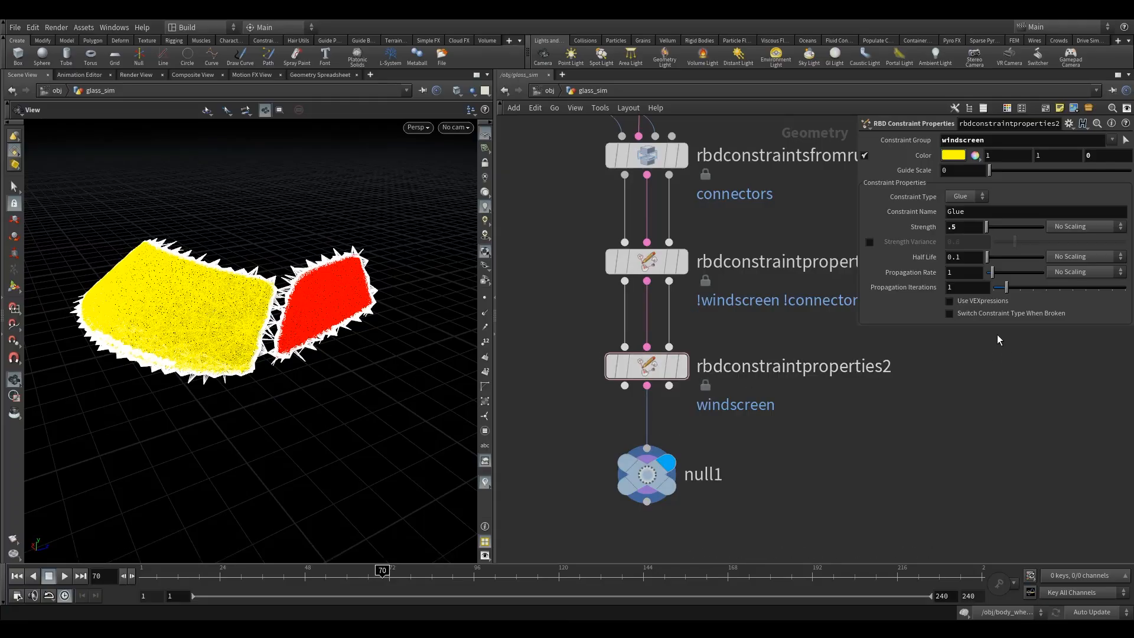
Set the windscreen glue's Propagation Iterations to 50 and enable Switch Constraint Type When Broken.
{"action": "left_click", "coordinate": [954, 289]}
{"action": "type", "text": "50"}
{"action": "key", "text": "Return"}
{"action": "left_click", "coordinate": [976, 313]}
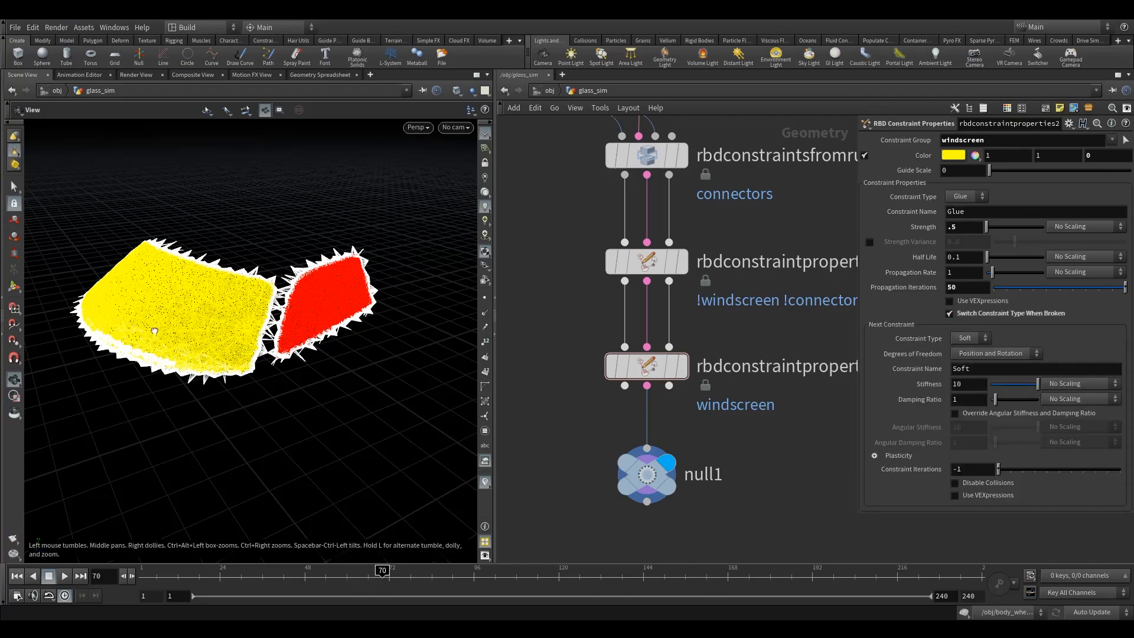
Examine the windscreen's yellow constraint network up close, including its crack pattern and the connectors along its edge.
{"action": "left_click_drag", "start_coordinate": [151, 331], "coordinate": [177, 335]}
{"action": "middle_click_drag", "start_coordinate": [177, 335], "coordinate": [192, 337]}
{"action": "mouse_move", "coordinate": [192, 337]}
{"action": "right_mouse_down"}
{"action": "mouse_move", "coordinate": [180, 325]}
{"action": "mouse_move", "coordinate": [199, 319]}
{"action": "right_mouse_up"}
{"action": "mouse_move", "coordinate": [199, 319]}
{"action": "left_mouse_down"}
{"action": "mouse_move", "coordinate": [207, 308]}
{"action": "mouse_move", "coordinate": [210, 319]}
{"action": "left_mouse_up"}
{"action": "right_click_drag", "start_coordinate": [211, 319], "coordinate": [297, 345]}
{"action": "left_click_drag", "start_coordinate": [326, 298], "coordinate": [289, 258]}
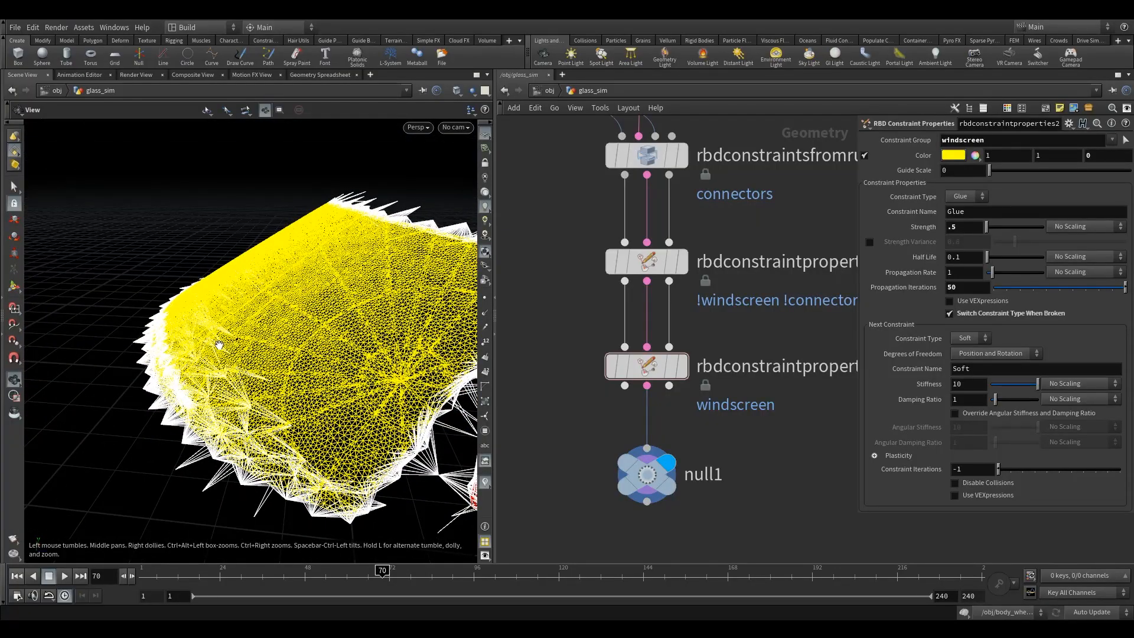
{"action": "mouse_move", "coordinate": [252, 353]}
{"action": "left_mouse_down"}
{"action": "mouse_move", "coordinate": [290, 354]}
{"action": "mouse_move", "coordinate": [260, 353]}
{"action": "mouse_move", "coordinate": [273, 360]}
{"action": "left_mouse_up"}
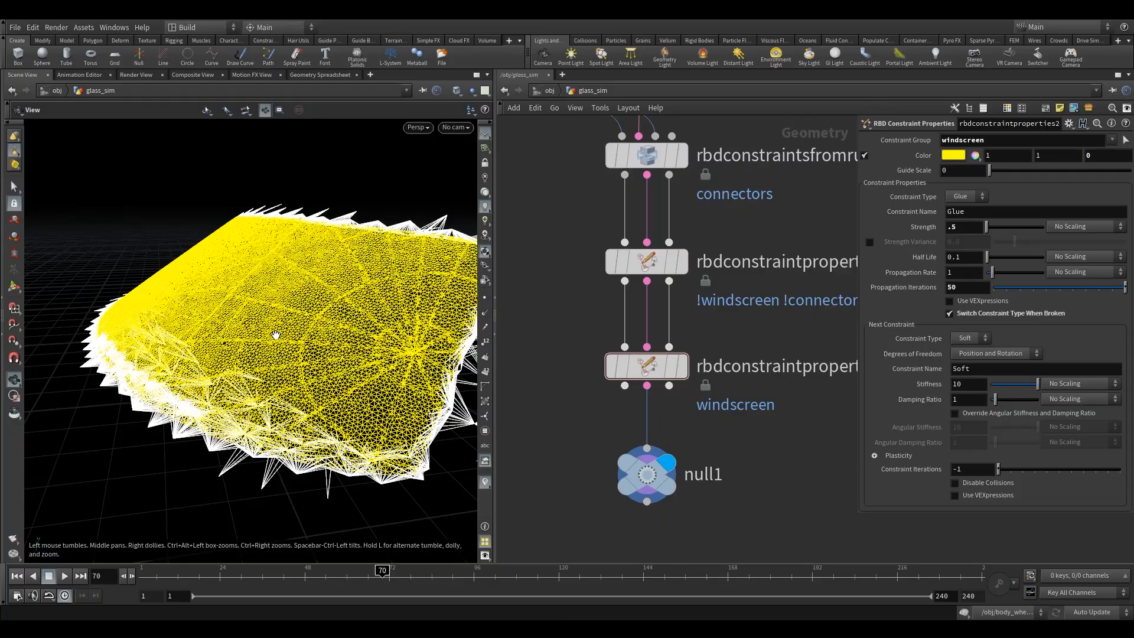
{"action": "left_click_drag", "start_coordinate": [290, 342], "coordinate": [275, 354]}
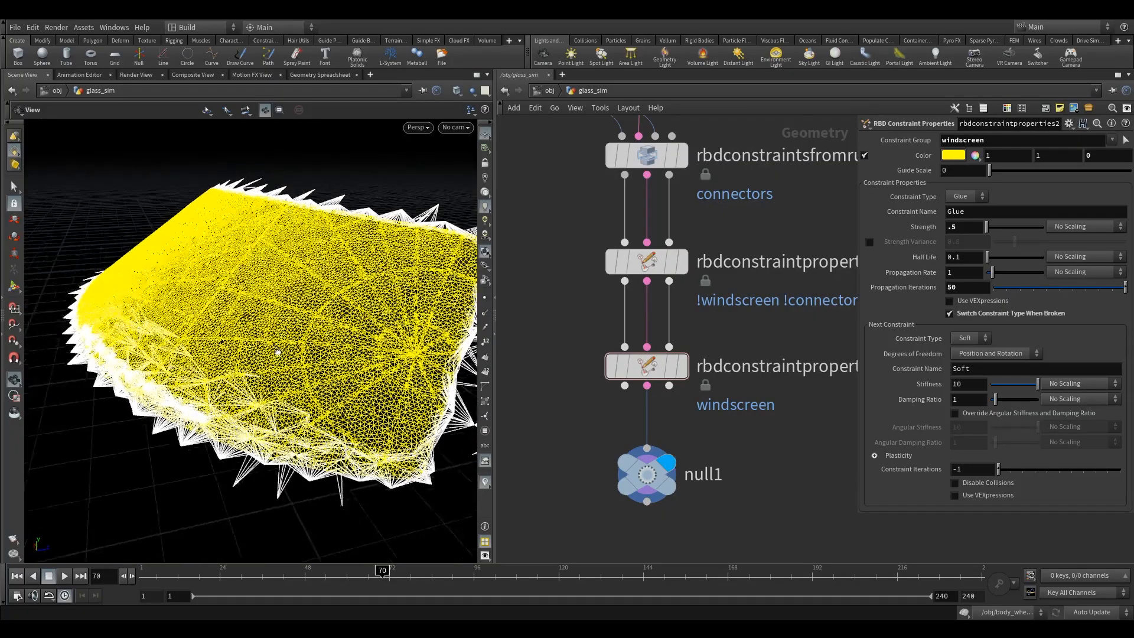
{"action": "left_click_drag", "start_coordinate": [551, 349], "coordinate": [747, 428]}
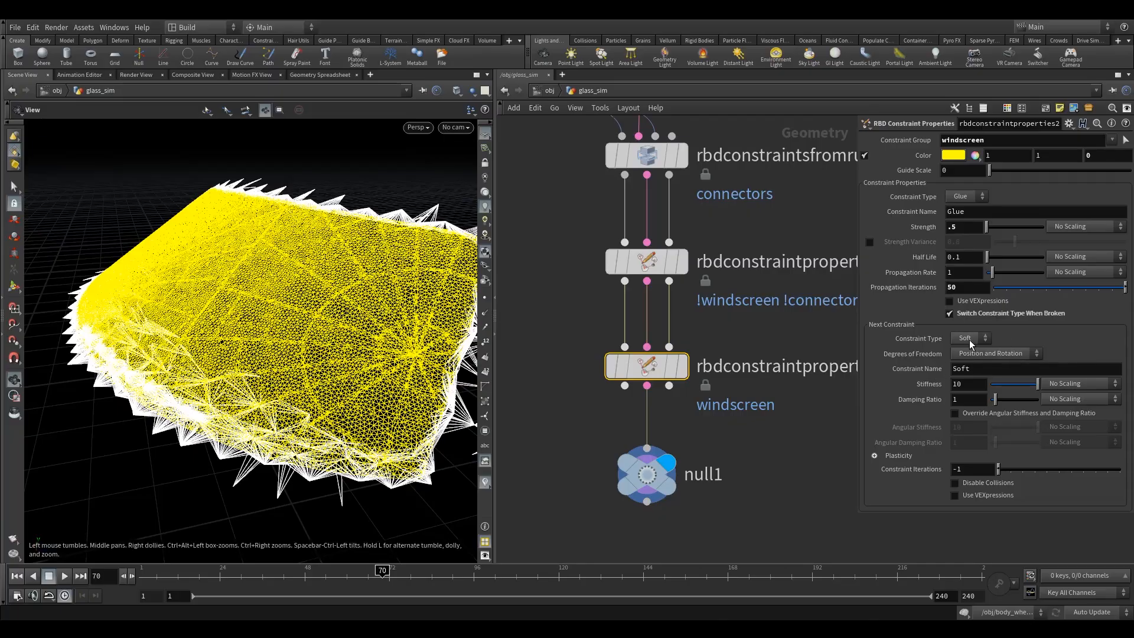
Set the soft next constraint's Stiffness to 50 and enable Override Angular Stiffness and Damping Ratio.
{"action": "left_click", "coordinate": [956, 384]}
{"action": "type", "text": "50"}
{"action": "left_click", "coordinate": [807, 431]}
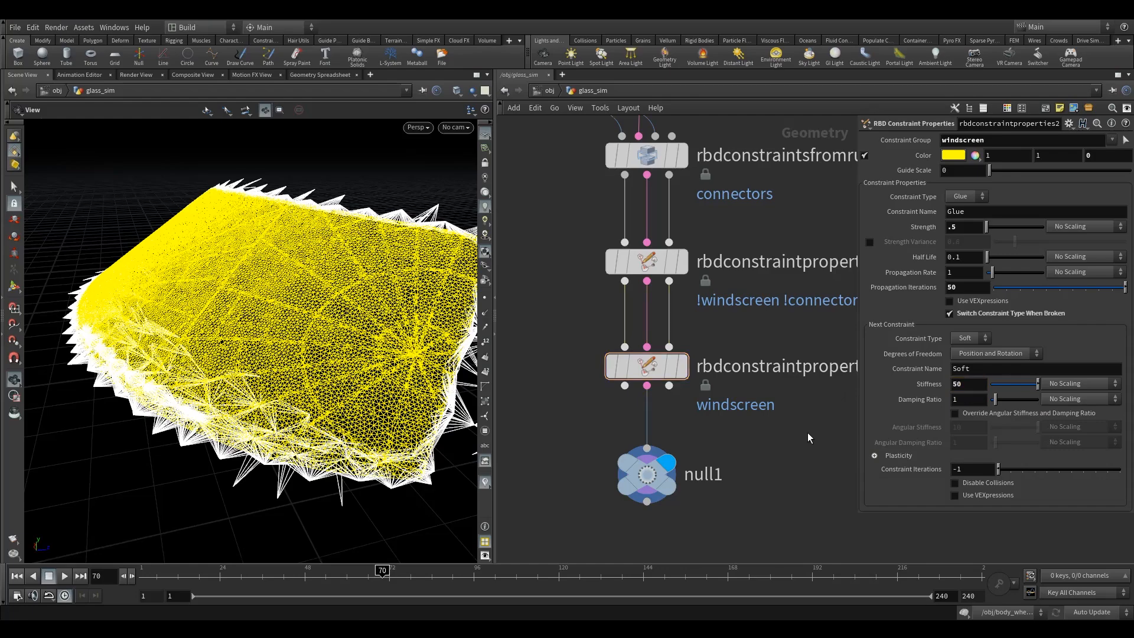
{"action": "left_click", "coordinate": [955, 414]}
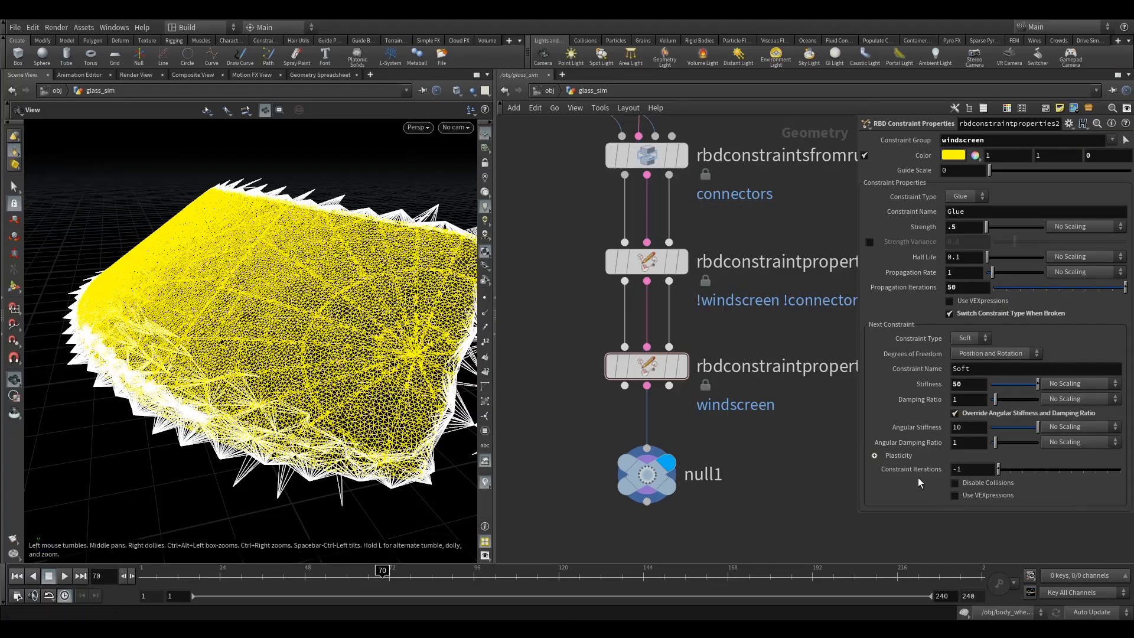
Enable Plasticity on the soft next constraint with a Rate of 10 and a Hardening of 10.
{"action": "left_click", "coordinate": [875, 456]}
{"action": "scroll", "coordinate": [880, 454], "scroll_direction": "down", "scroll_amount": 3}
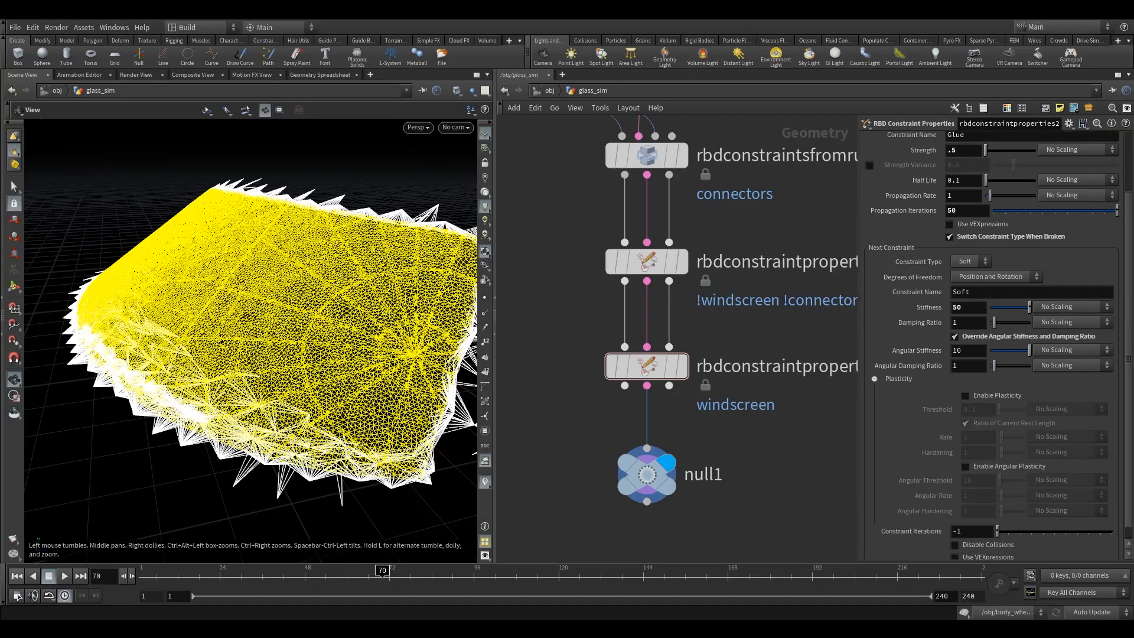
{"action": "left_click", "coordinate": [967, 396]}
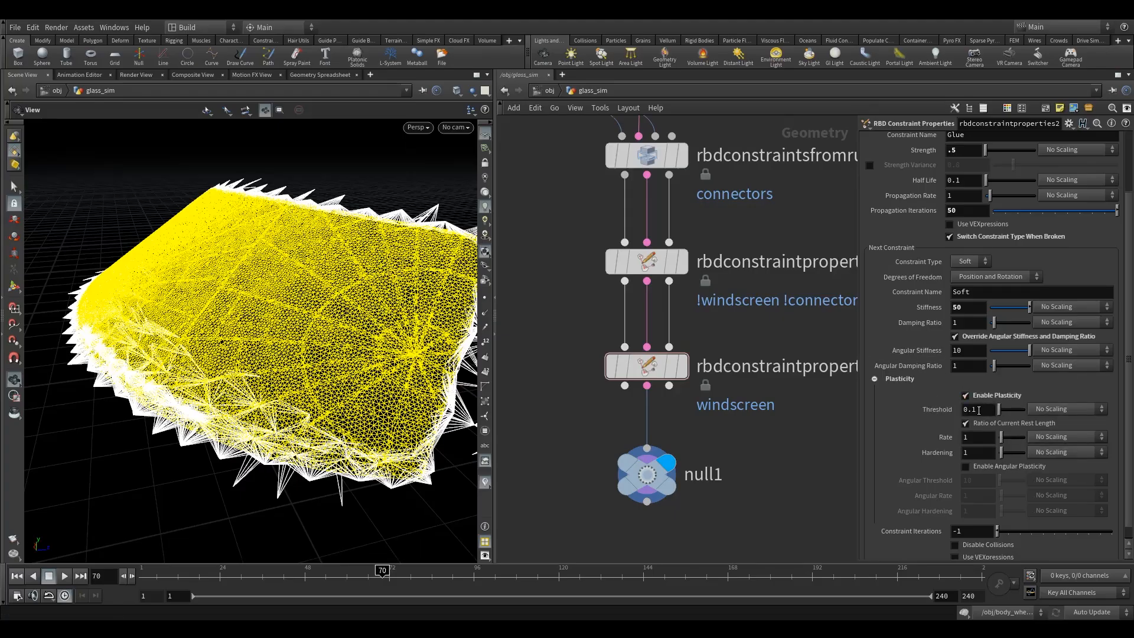
{"action": "left_click", "coordinate": [980, 438]}
{"action": "type", "text": "0"}
{"action": "key", "text": "Tab"}
{"action": "type", "text": "10"}
Enable Angular Plasticity on the soft constraint with an Angular Threshold of 1 and an Angular Rate of 10.
{"action": "left_click", "coordinate": [987, 470]}
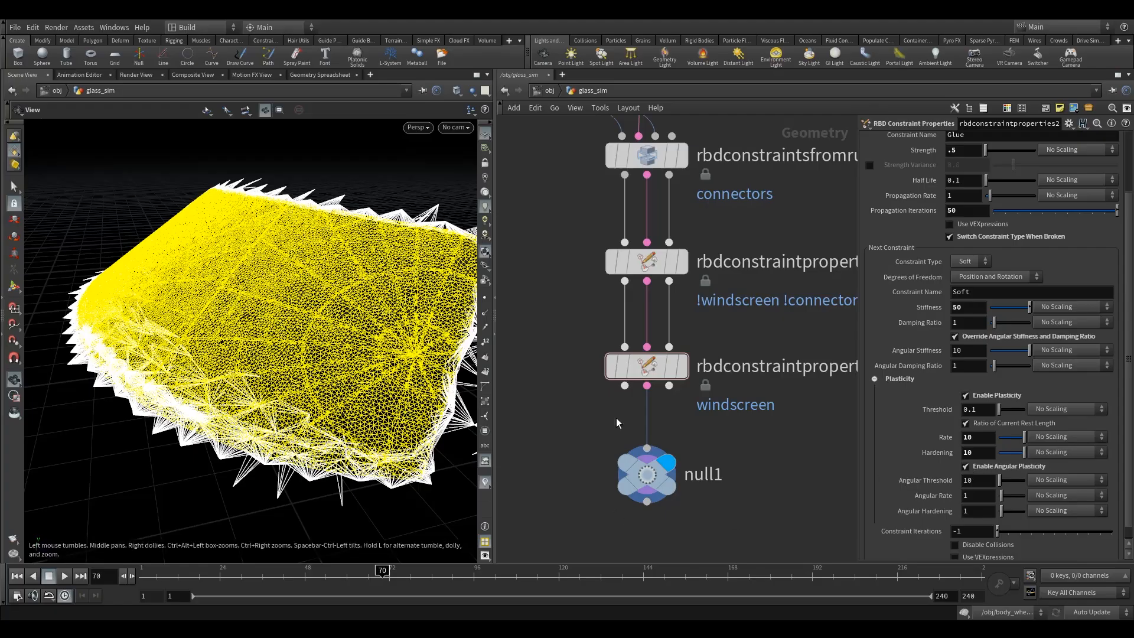
{"action": "left_click", "coordinate": [981, 483]}
{"action": "left_click_drag", "start_coordinate": [985, 479], "coordinate": [792, 493]}
{"action": "type", "text": "1"}
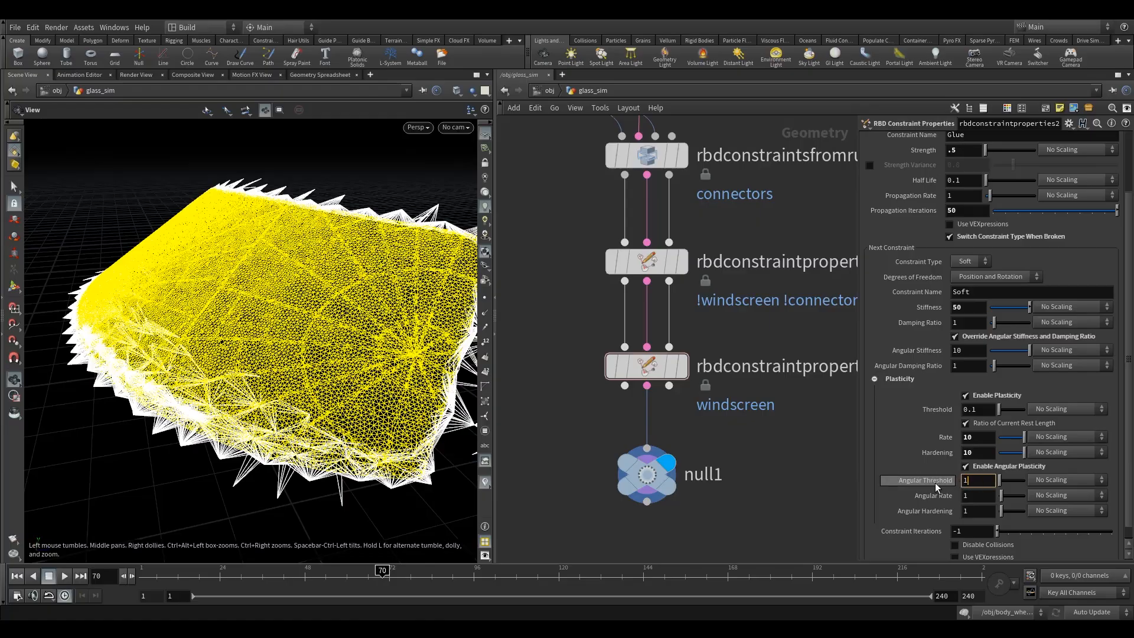
{"action": "mouse_move", "coordinate": [934, 483]}
{"action": "left_click", "coordinate": [975, 497]}
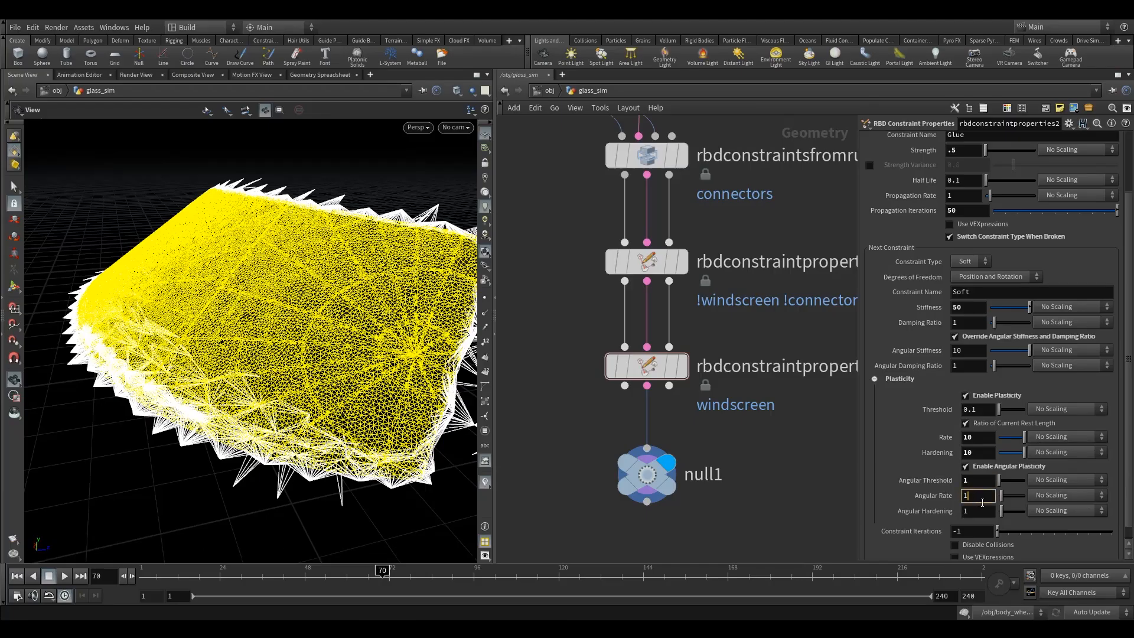
{"action": "type", "text": "0"}
{"action": "key", "text": "Tab"}
{"action": "type", "text": "0"}
{"action": "type", "text": "1"}
{"action": "key", "text": "Tab"}
{"action": "type", "text": "1"}
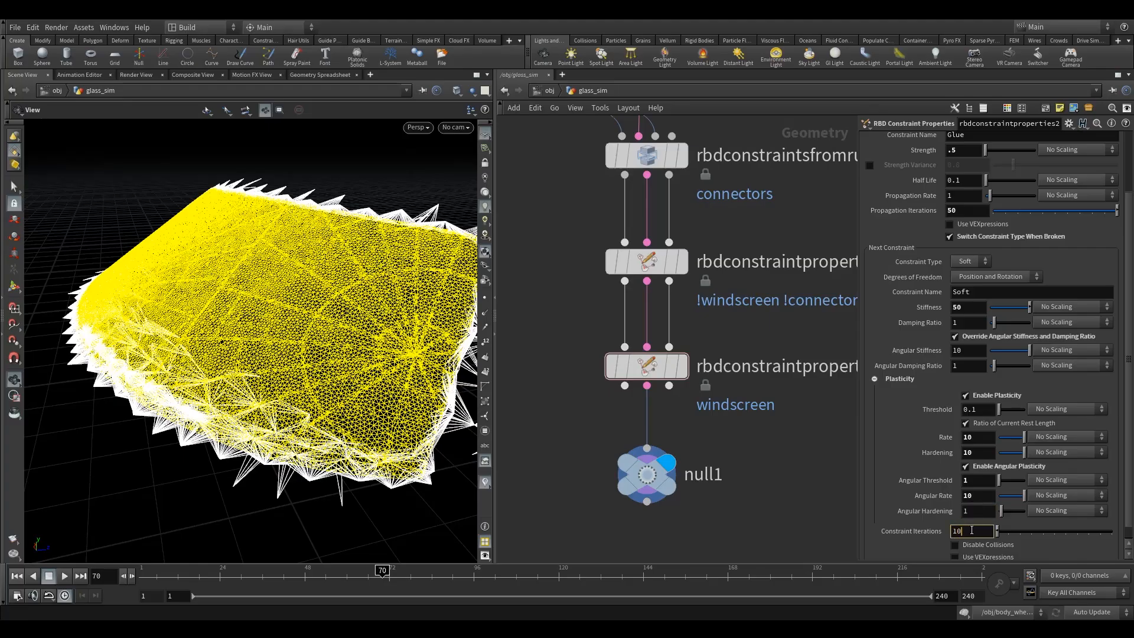
{"action": "right_click", "coordinate": [927, 531]}
{"action": "left_click", "coordinate": [818, 530]}
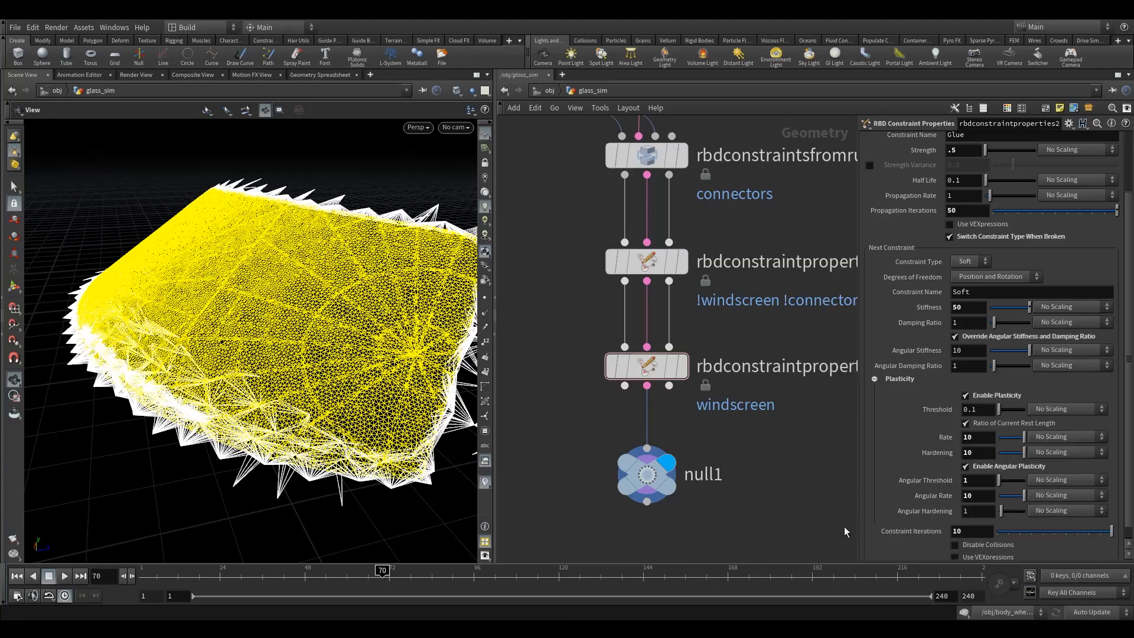
{"action": "left_click_drag", "start_coordinate": [969, 531], "coordinate": [852, 518]}
{"action": "type", "text": "-1"}
Set the soft constraint's Angular Hardening to 10.
{"action": "left_click", "coordinate": [979, 512]}
{"action": "type", "text": "0"}
{"action": "key", "text": "Return"}
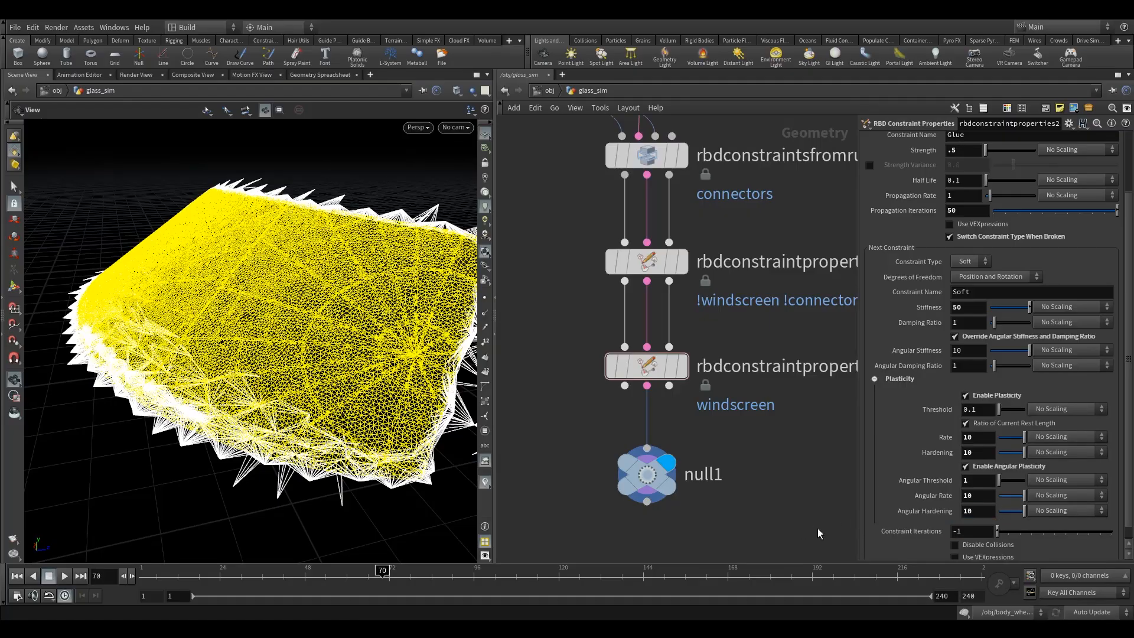
{"action": "scroll", "coordinate": [978, 503], "scroll_direction": "down", "scroll_amount": 1}
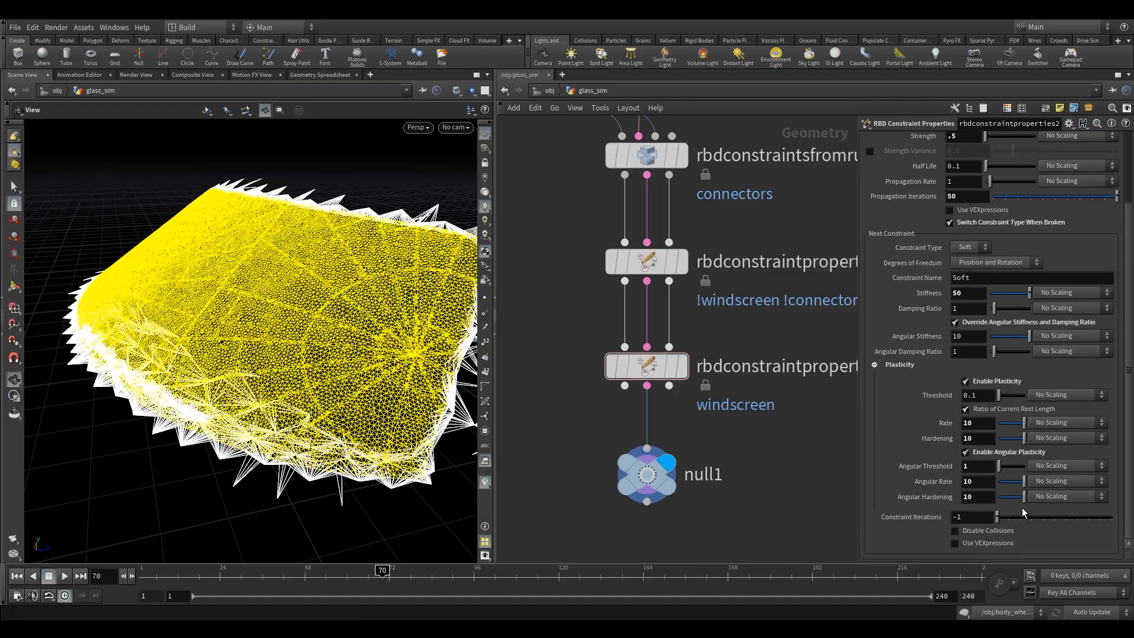
Insert a third RBD Constraint Properties node between the windscreen constraint properties and null1, and display it.
{"action": "left_click_drag", "start_coordinate": [555, 323], "coordinate": [806, 432]}
{"action": "middle_click_drag", "start_coordinate": [806, 431], "coordinate": [772, 333]}
{"action": "left_click_drag", "start_coordinate": [623, 378], "coordinate": [623, 487]}
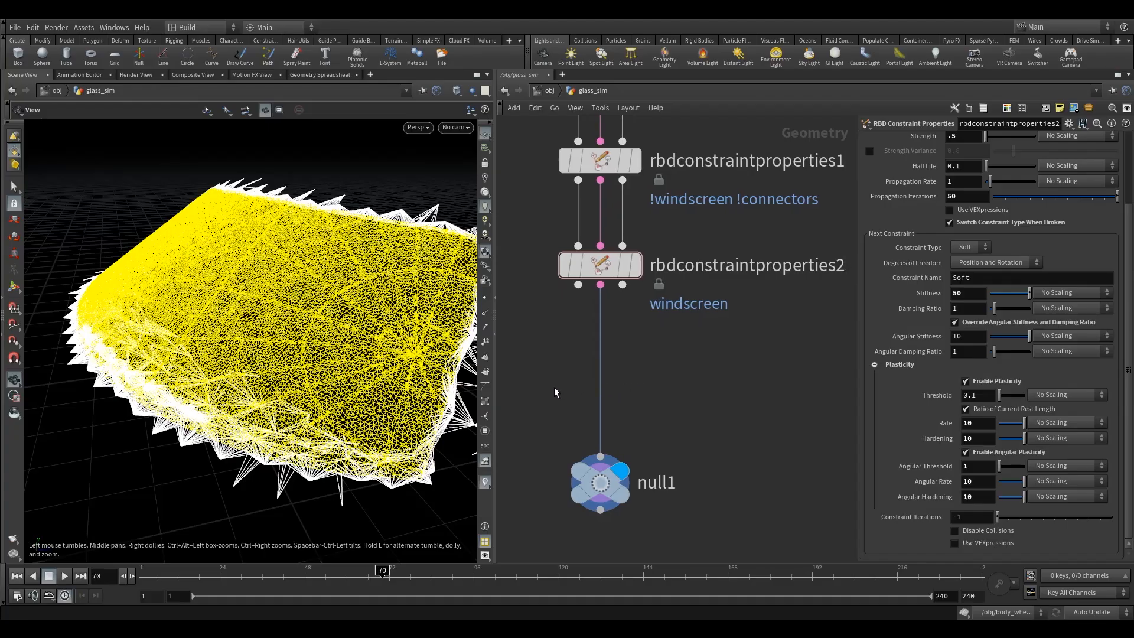
{"action": "key", "text": "Tab"}
{"action": "type", "text": "rbdc"}
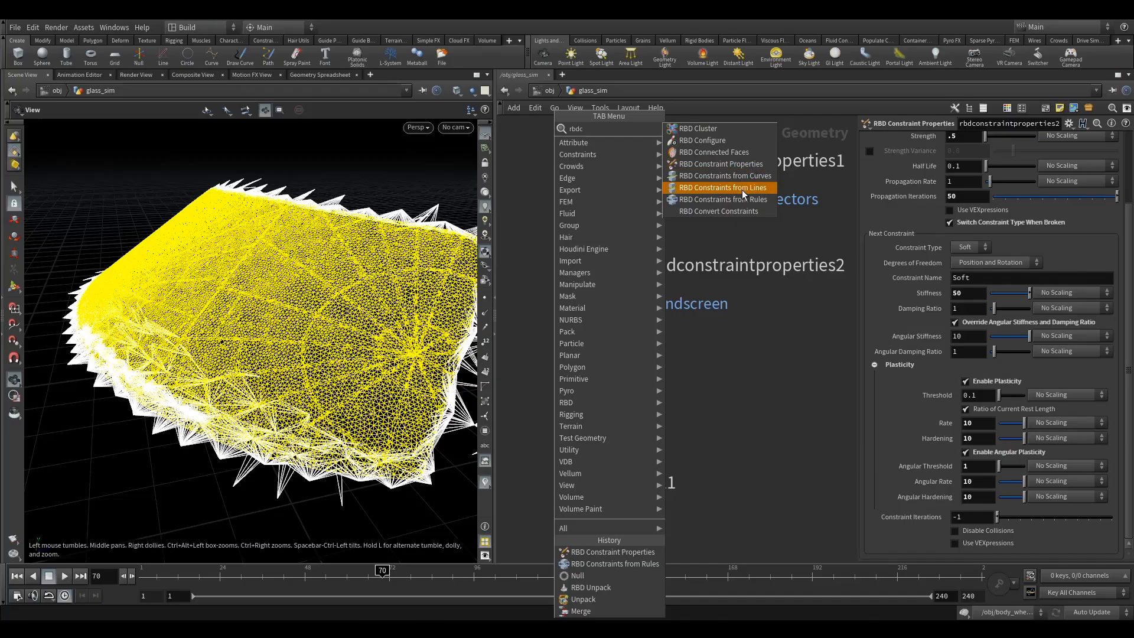
{"action": "left_click", "coordinate": [733, 166]}
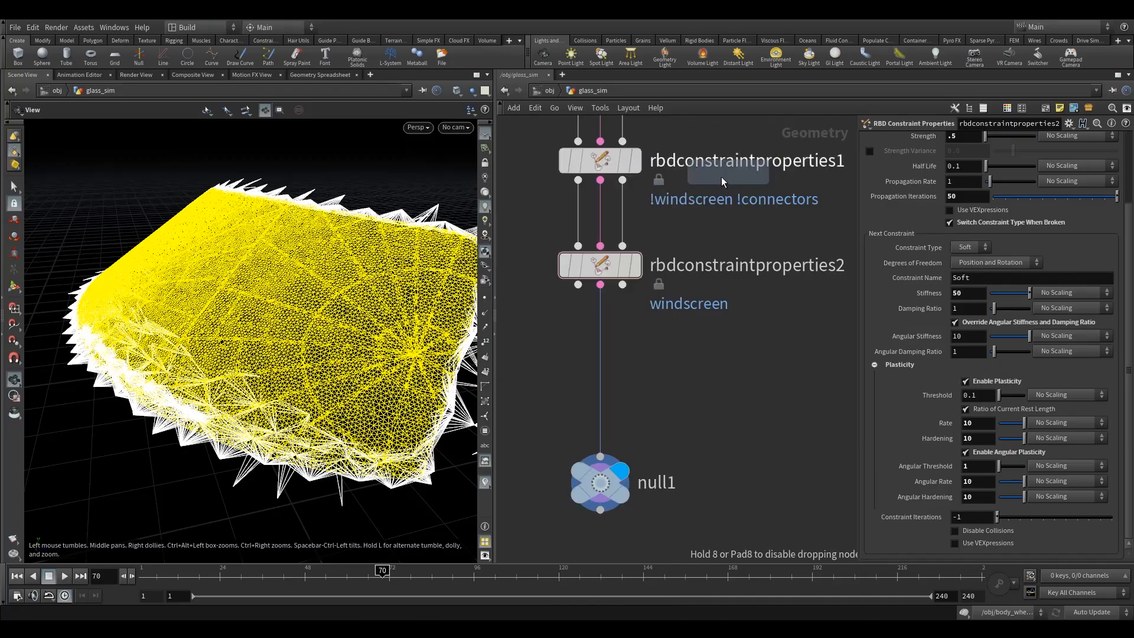
{"action": "left_click", "coordinate": [604, 363]}
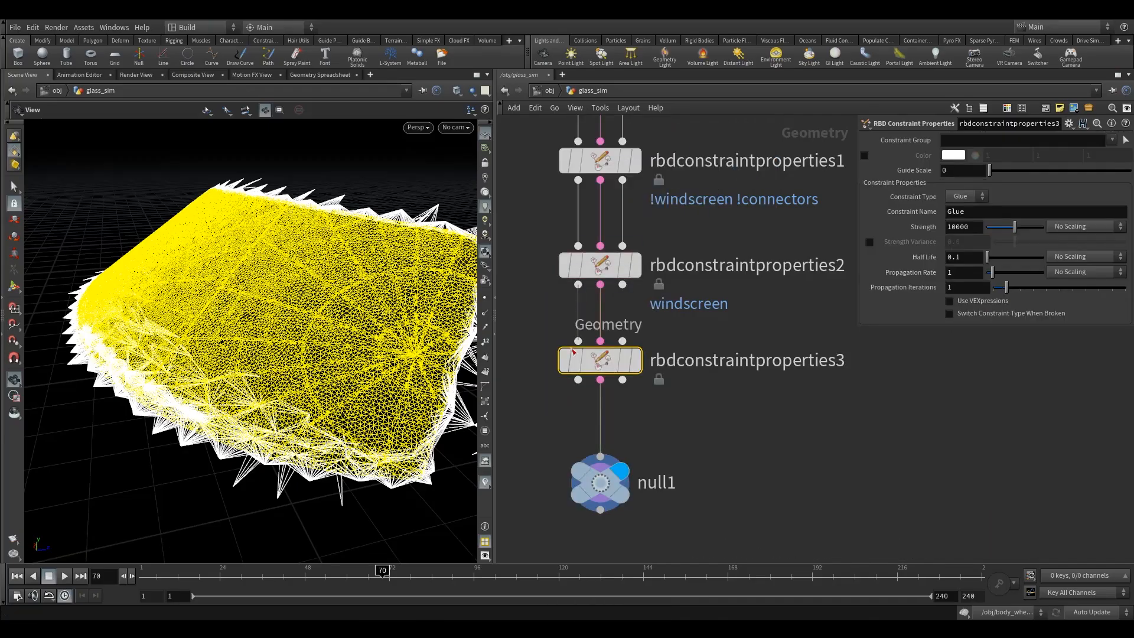
{"action": "left_click_drag", "start_coordinate": [616, 358], "coordinate": [616, 367]}
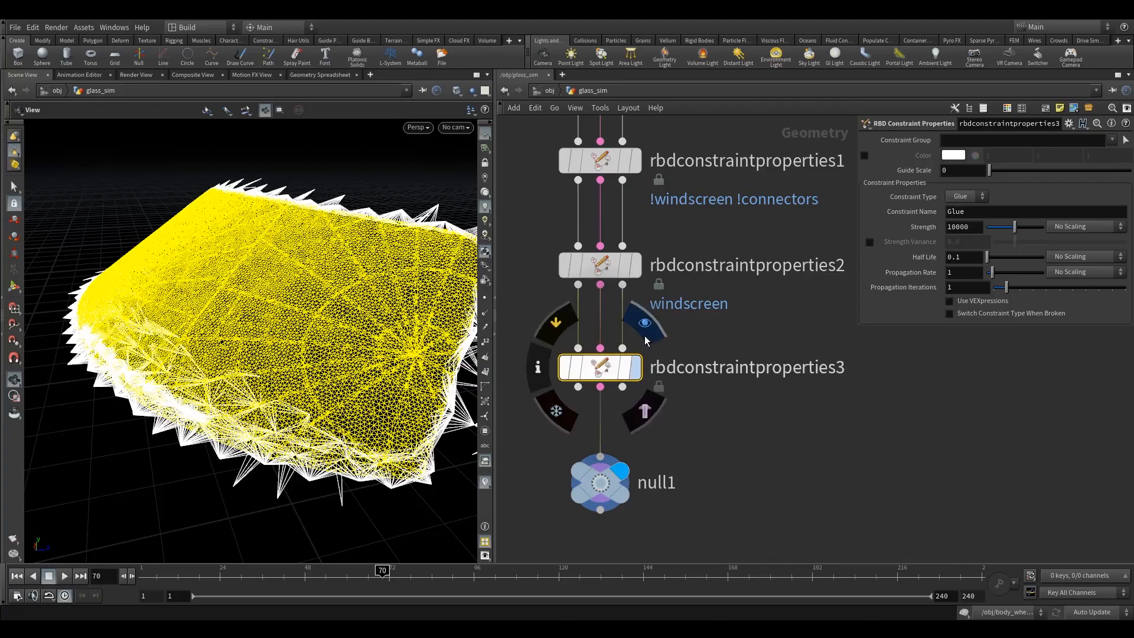
{"action": "left_click", "coordinate": [635, 367]}
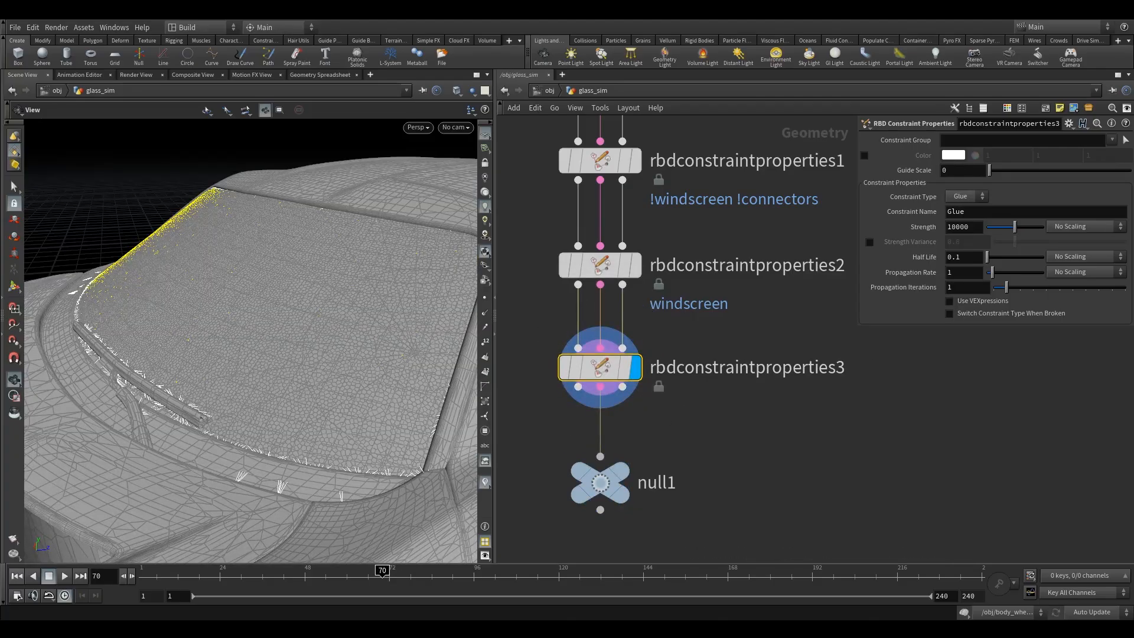
Restrict the third constraint properties node to the connectors group and colour its constraints blue.
{"action": "left_click", "coordinate": [1112, 142]}
{"action": "left_click", "coordinate": [1096, 158]}
{"action": "left_click", "coordinate": [864, 155]}
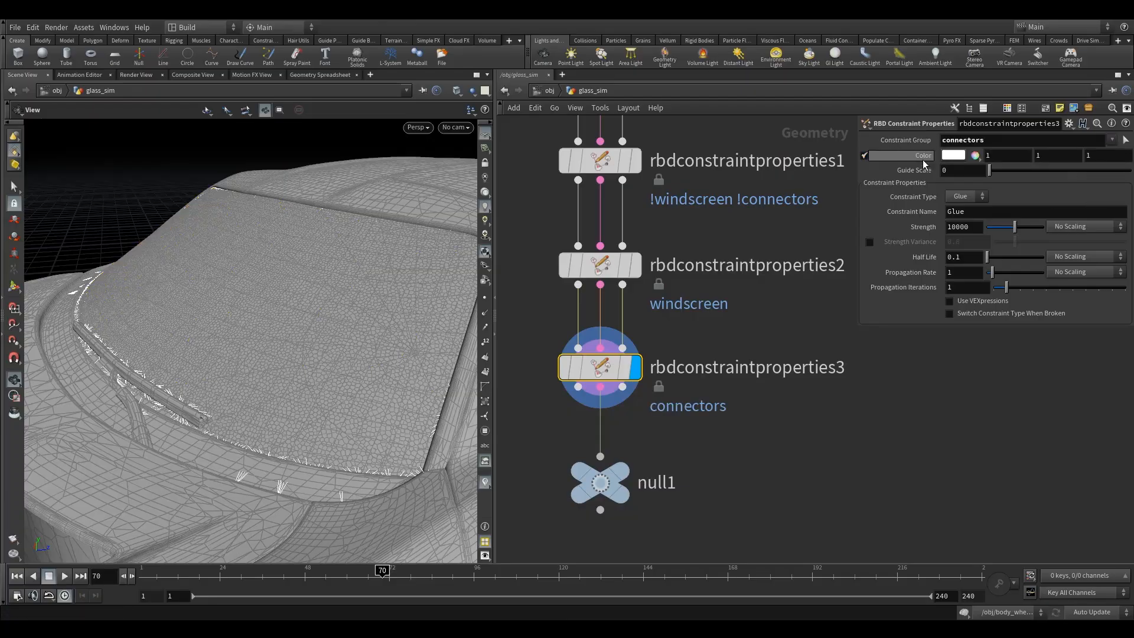
{"action": "left_click", "coordinate": [952, 156]}
{"action": "left_click", "coordinate": [1055, 81]}
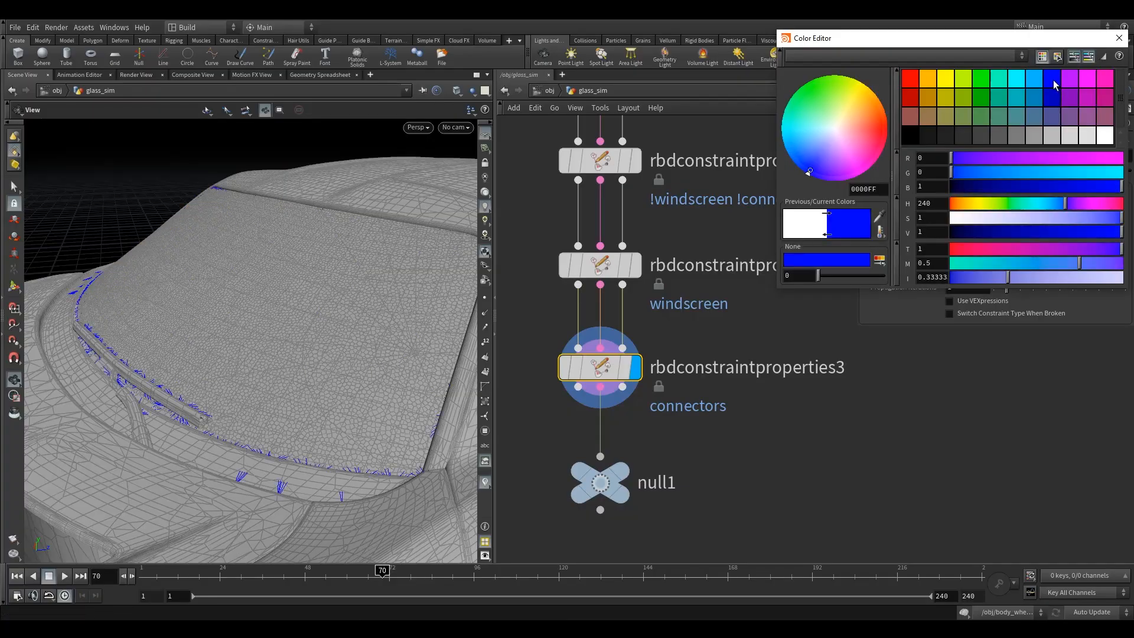
{"action": "left_click", "coordinate": [1119, 38]}
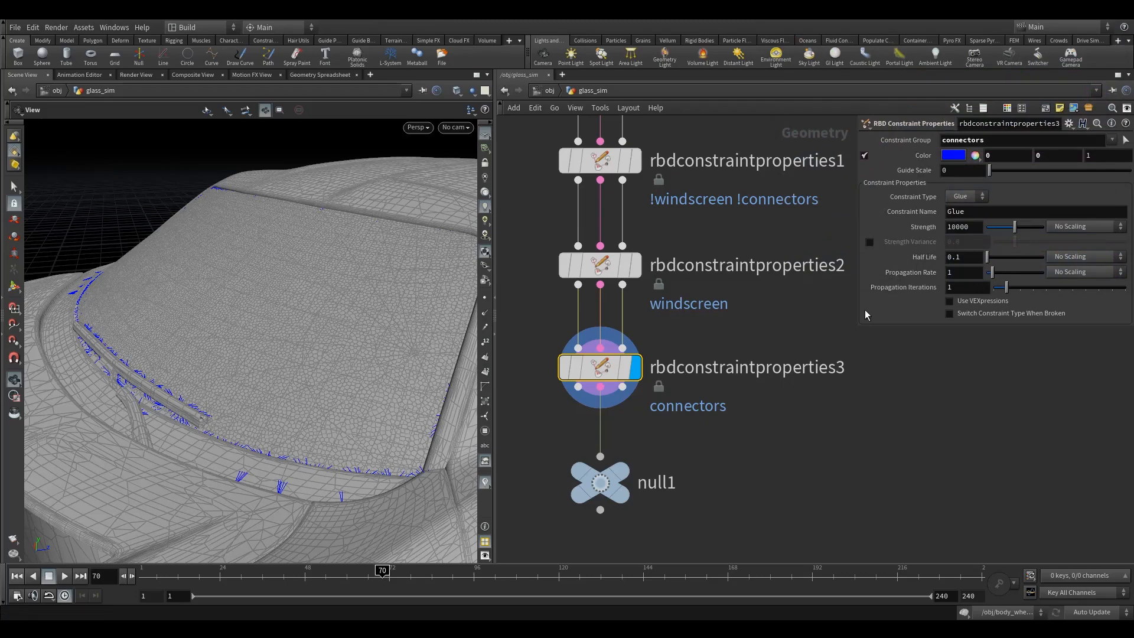
Change the connectors' constraint type to Soft.
{"action": "left_click", "coordinate": [966, 199]}
{"action": "left_click", "coordinate": [965, 219]}
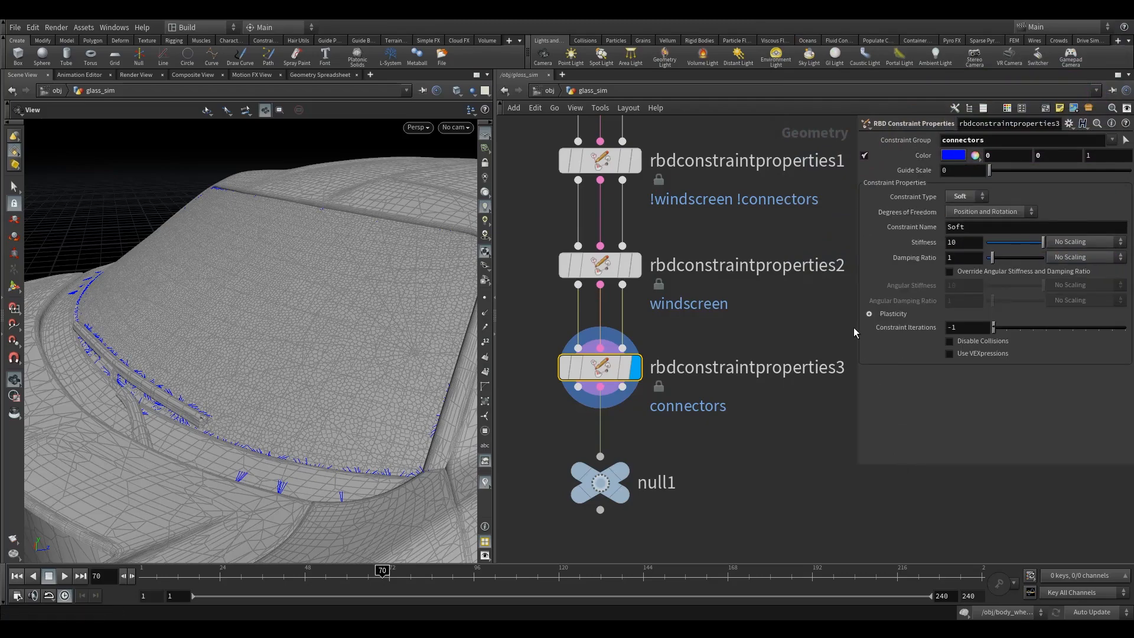
{"action": "left_click_drag", "start_coordinate": [854, 328], "coordinate": [787, 327]}
{"action": "left_click_drag", "start_coordinate": [337, 351], "coordinate": [250, 300]}
{"action": "scroll", "coordinate": [253, 300], "scroll_direction": "up", "scroll_amount": 3}
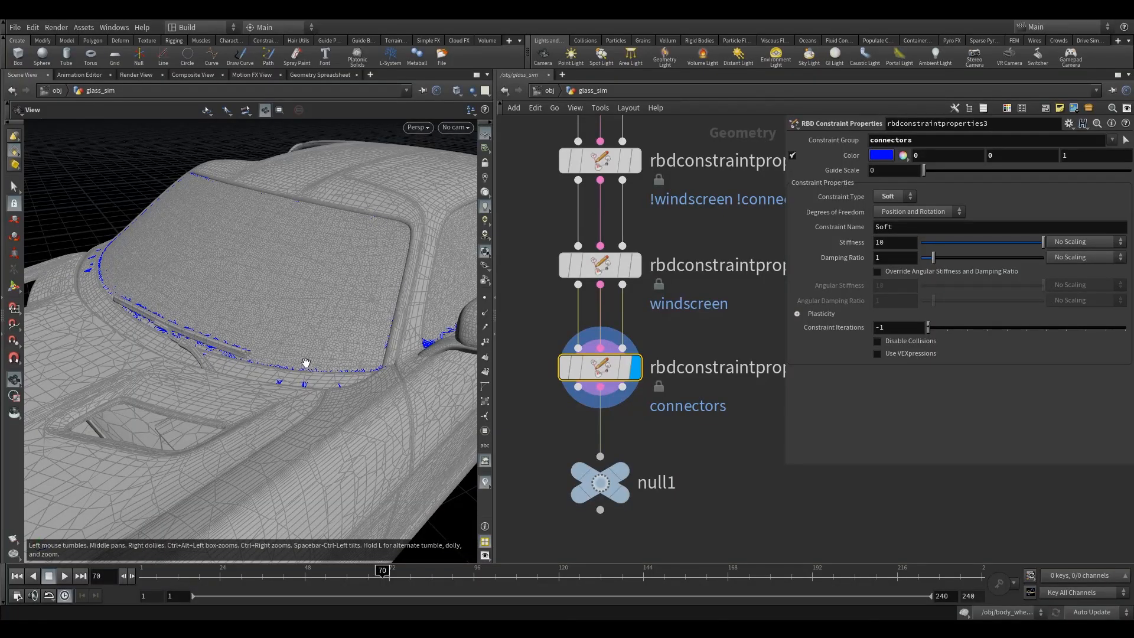
{"action": "left_click_drag", "start_coordinate": [295, 343], "coordinate": [293, 346]}
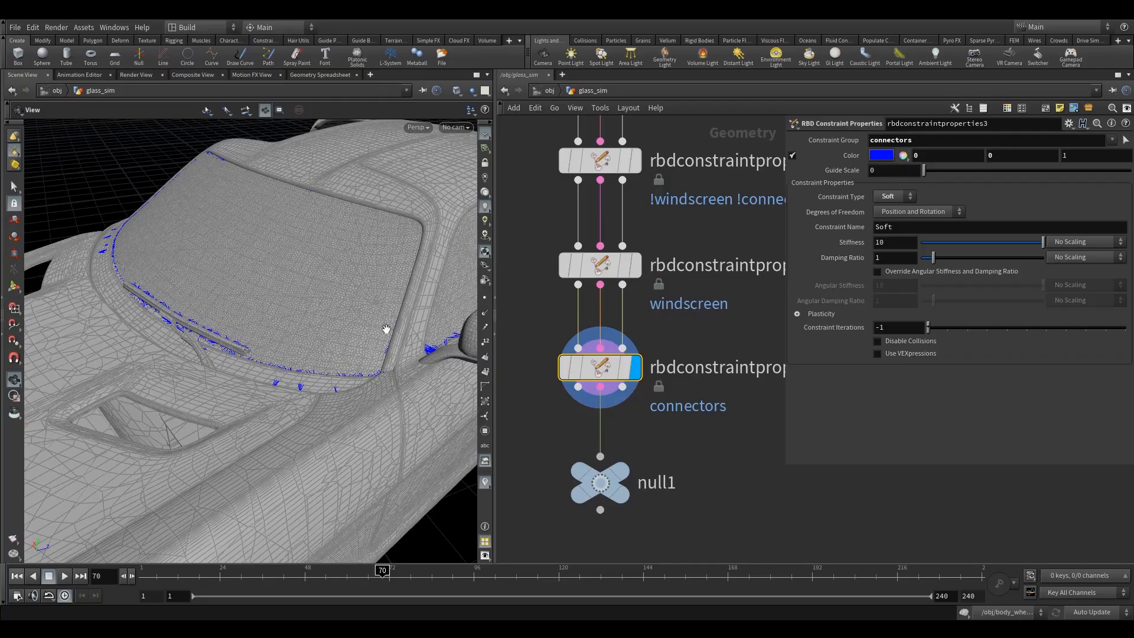
{"action": "mouse_move", "coordinate": [601, 374]}
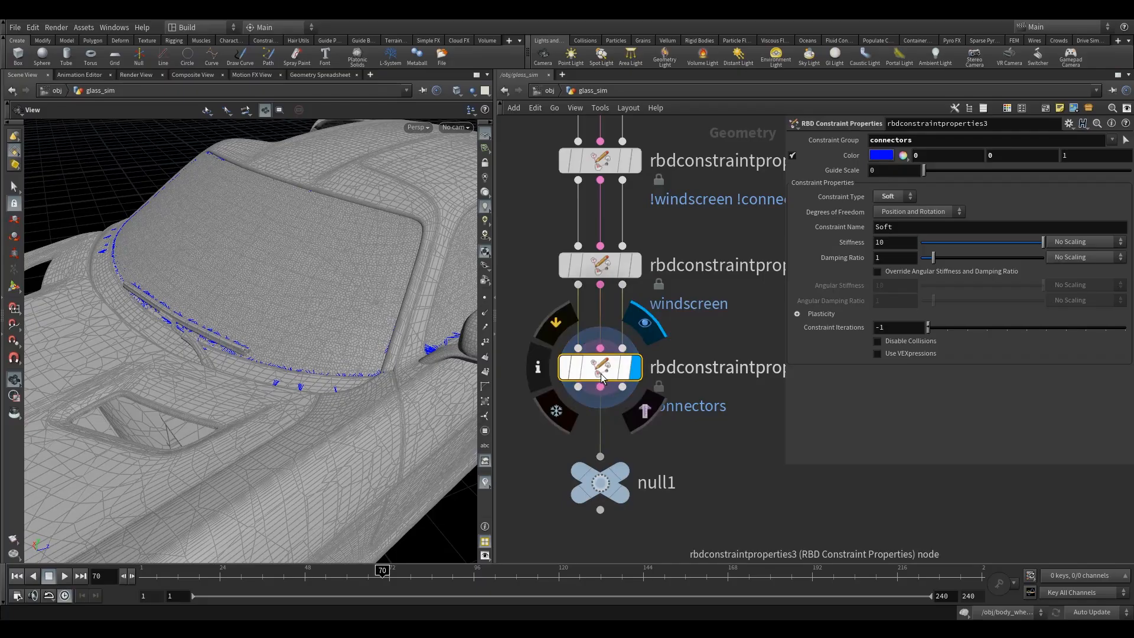
Set the connectors' Stiffness to 100 and override the angular values with an Angular Stiffness of 100.
{"action": "left_click", "coordinate": [898, 239]}
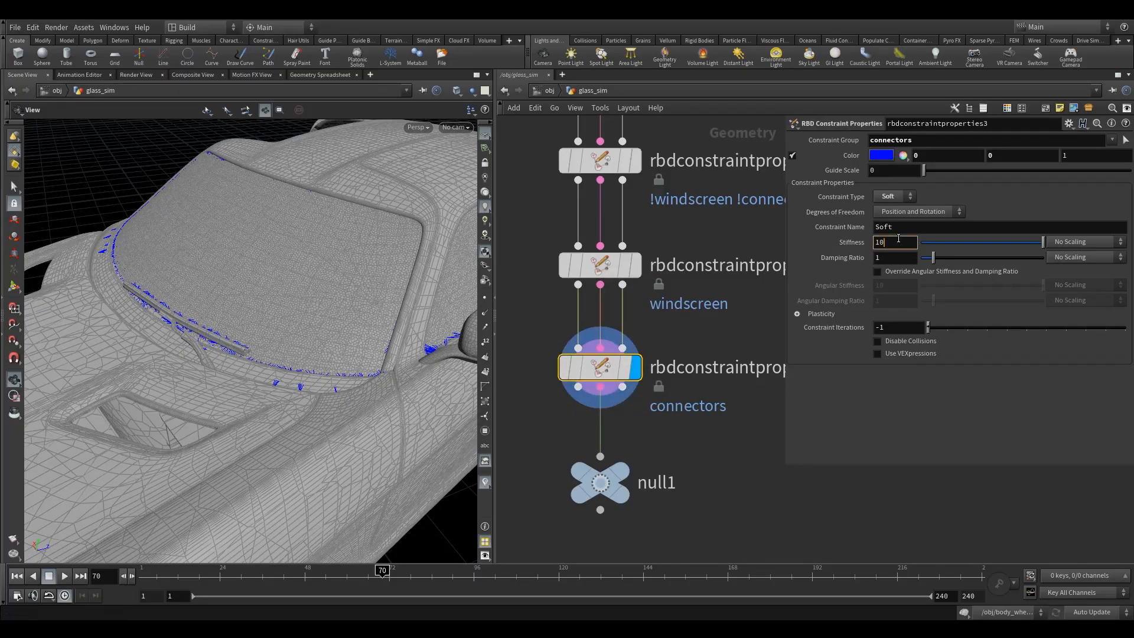
{"action": "type", "text": "0"}
{"action": "key", "text": "Return"}
{"action": "left_click", "coordinate": [901, 273]}
{"action": "left_click", "coordinate": [893, 286]}
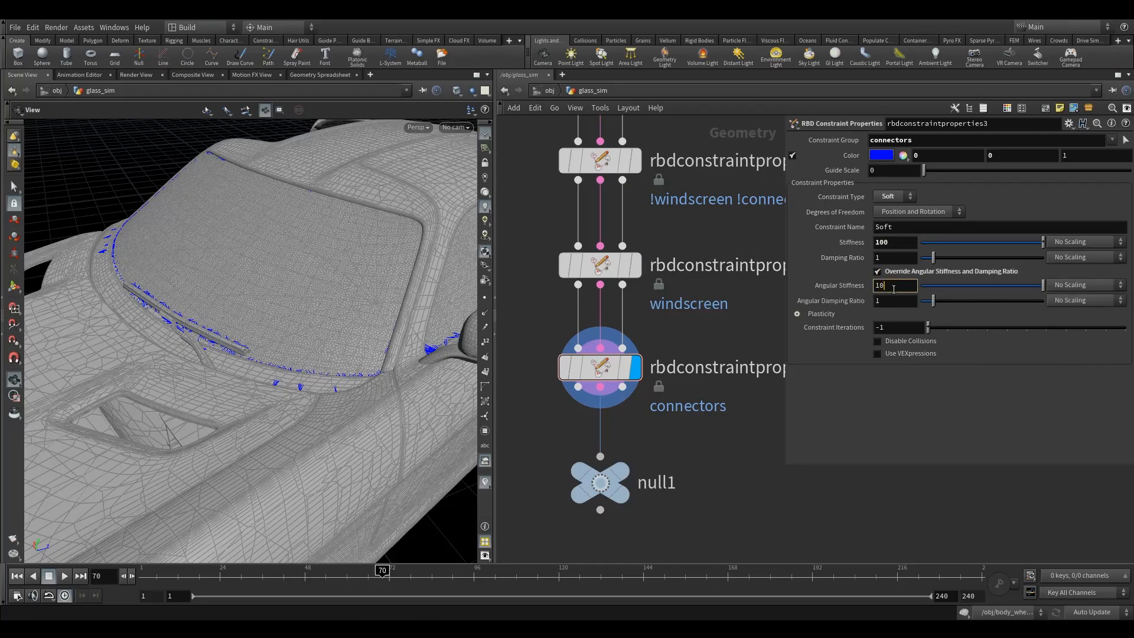
{"action": "type", "text": "0"}
{"action": "key", "text": "Return"}
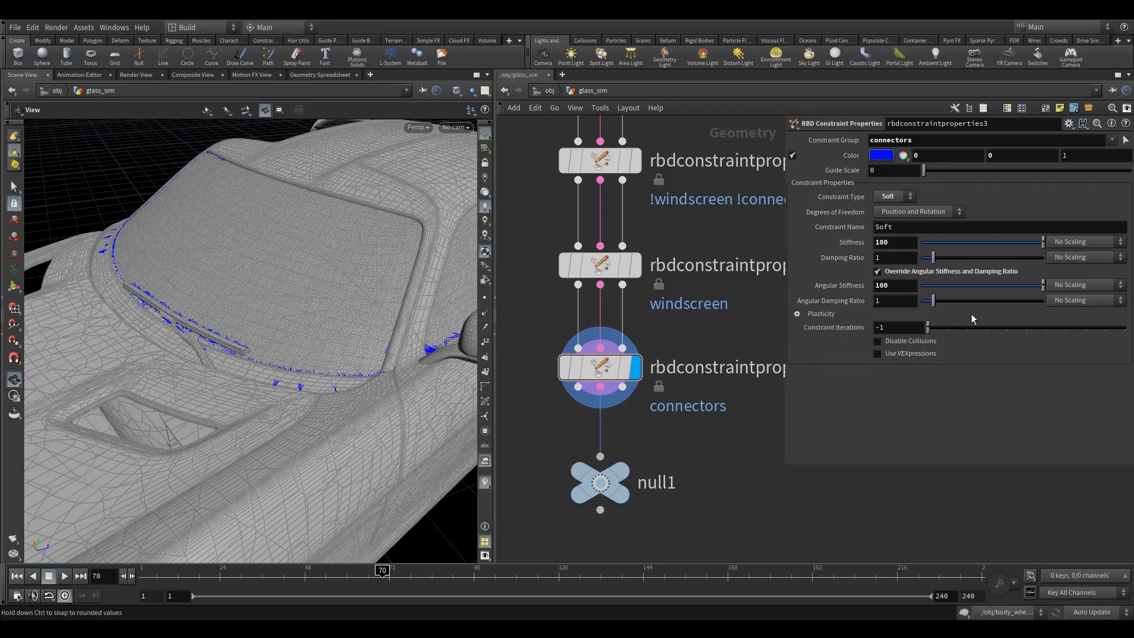
Enable Plasticity on the connectors' soft constraint with a Rate of 10 and a Hardening of 10.
{"action": "left_click", "coordinate": [797, 313]}
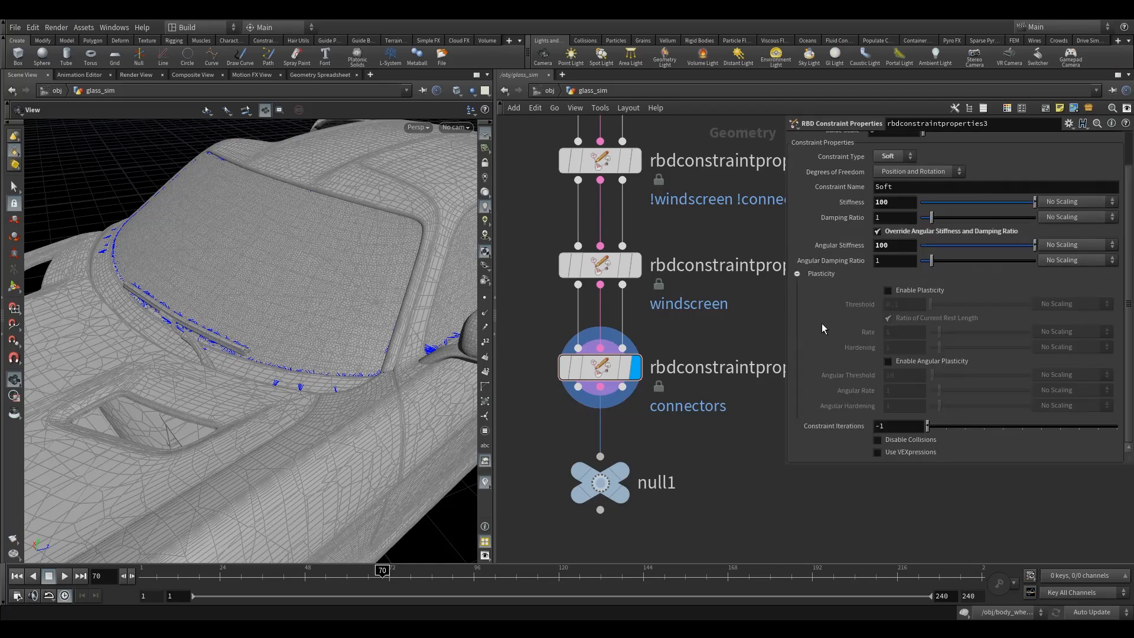
{"action": "left_click", "coordinate": [909, 291]}
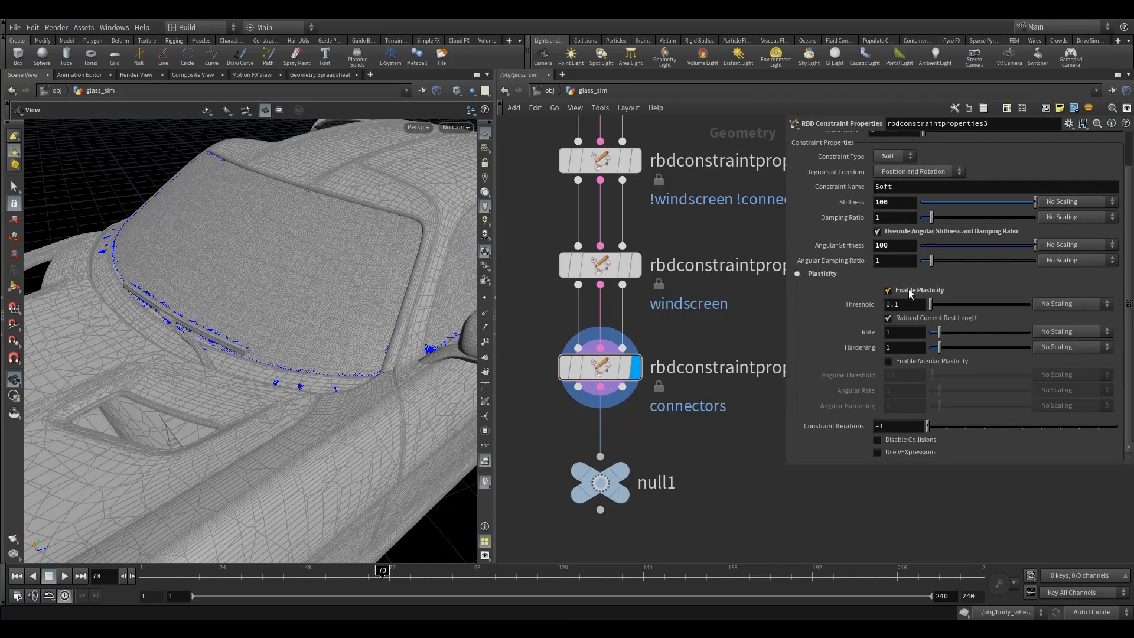
{"action": "left_click", "coordinate": [908, 330]}
{"action": "type", "text": "0"}
{"action": "key", "text": "Tab"}
{"action": "type", "text": "0"}
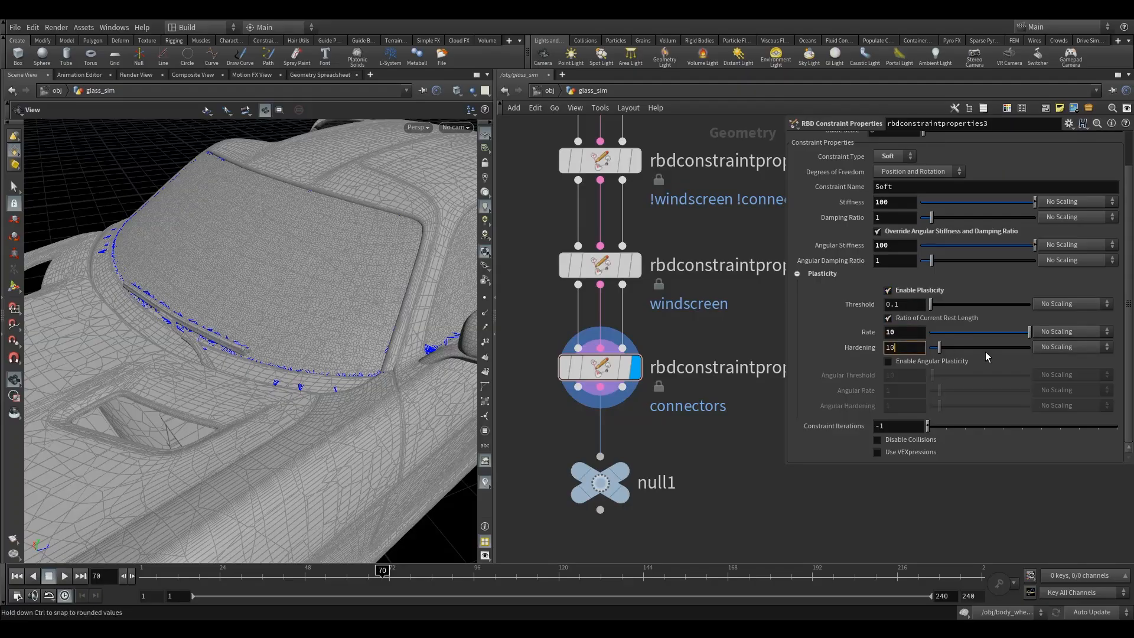
Enable Angular Plasticity on the connectors' constraint with an Angular Threshold of 1 and an Angular Rate of 10.
{"action": "left_click", "coordinate": [887, 360]}
{"action": "left_click", "coordinate": [904, 375]}
{"action": "key", "text": "BackSpace"}
{"action": "key", "text": "Tab"}
{"action": "type", "text": "0"}
{"action": "key", "text": "Tab"}
{"action": "type", "text": "0"}
Review the windscreen constraint settings, then display null1 and examine the coloured constraints across the windscreen and its edges.
{"action": "left_click", "coordinate": [600, 265]}
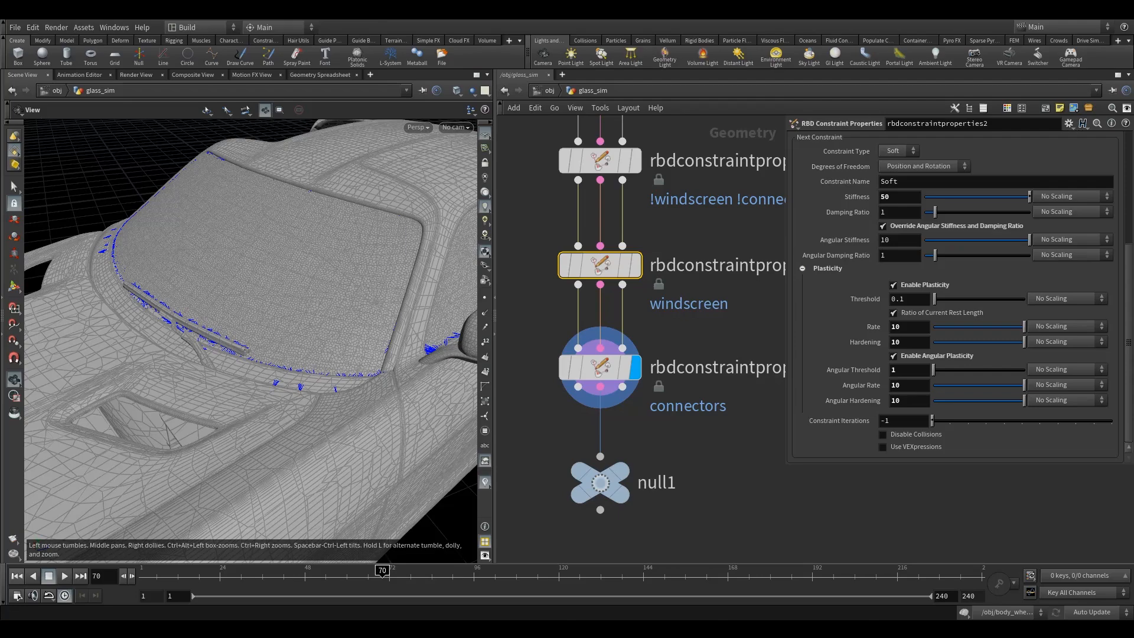
{"action": "left_click_drag", "start_coordinate": [448, 317], "coordinate": [381, 308]}
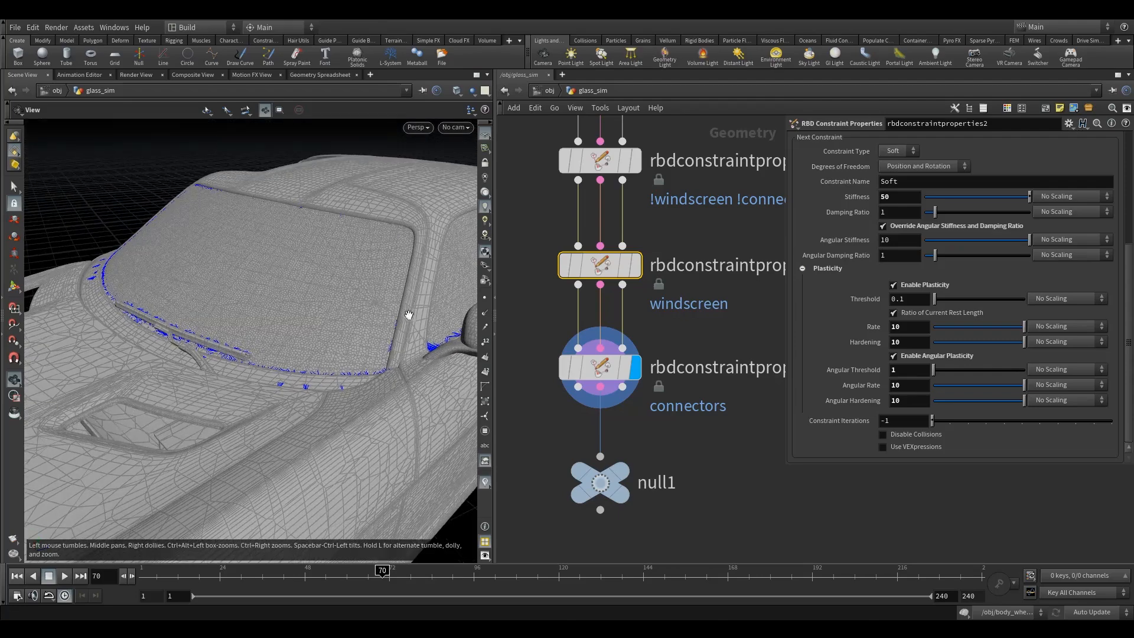
{"action": "scroll", "coordinate": [547, 286], "scroll_direction": "down", "scroll_amount": 3}
{"action": "left_click", "coordinate": [630, 372]}
{"action": "left_click_drag", "start_coordinate": [630, 372], "coordinate": [626, 429]}
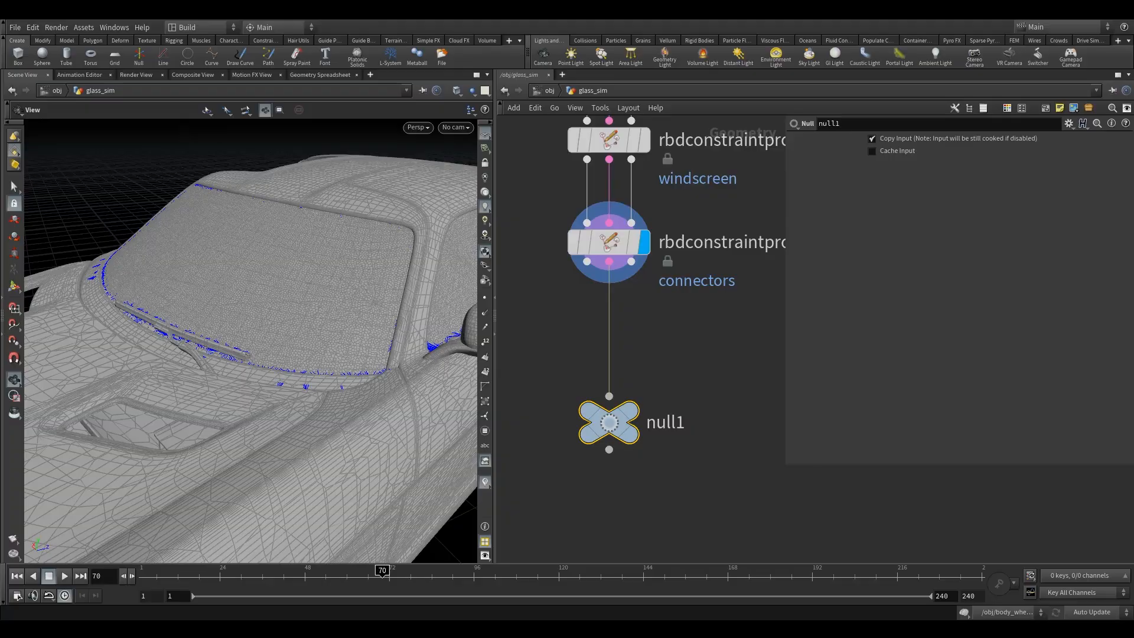
{"action": "mouse_move", "coordinate": [339, 264]}
{"action": "left_mouse_down"}
{"action": "mouse_move", "coordinate": [344, 281]}
{"action": "mouse_move", "coordinate": [328, 268]}
{"action": "left_mouse_up"}
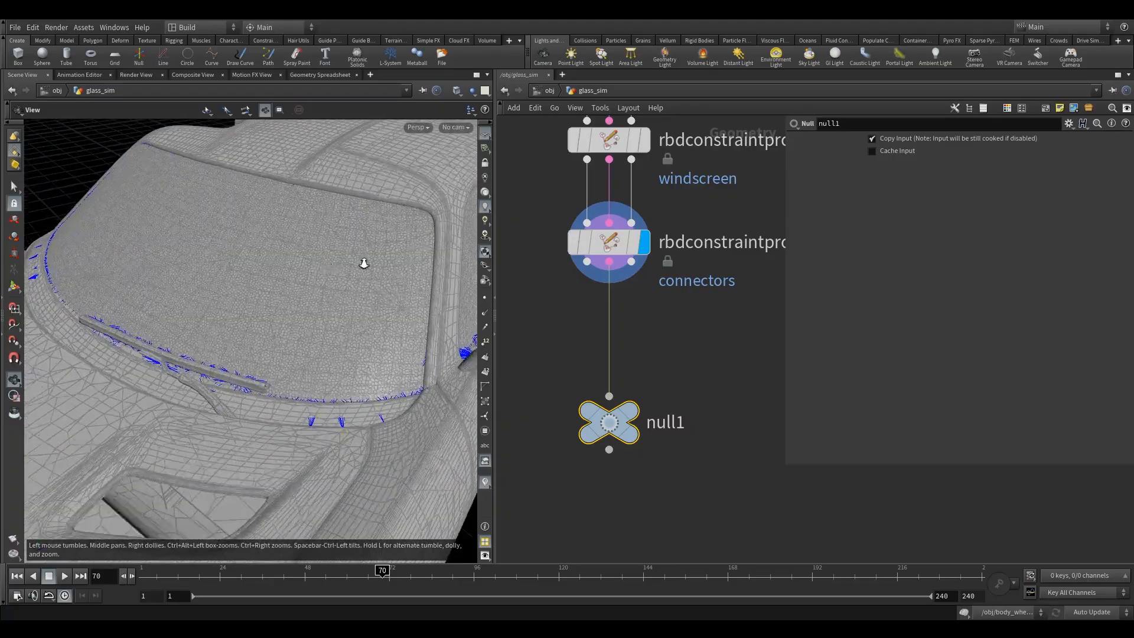
{"action": "right_click_drag", "start_coordinate": [328, 268], "coordinate": [458, 253]}
{"action": "left_click", "coordinate": [655, 375]}
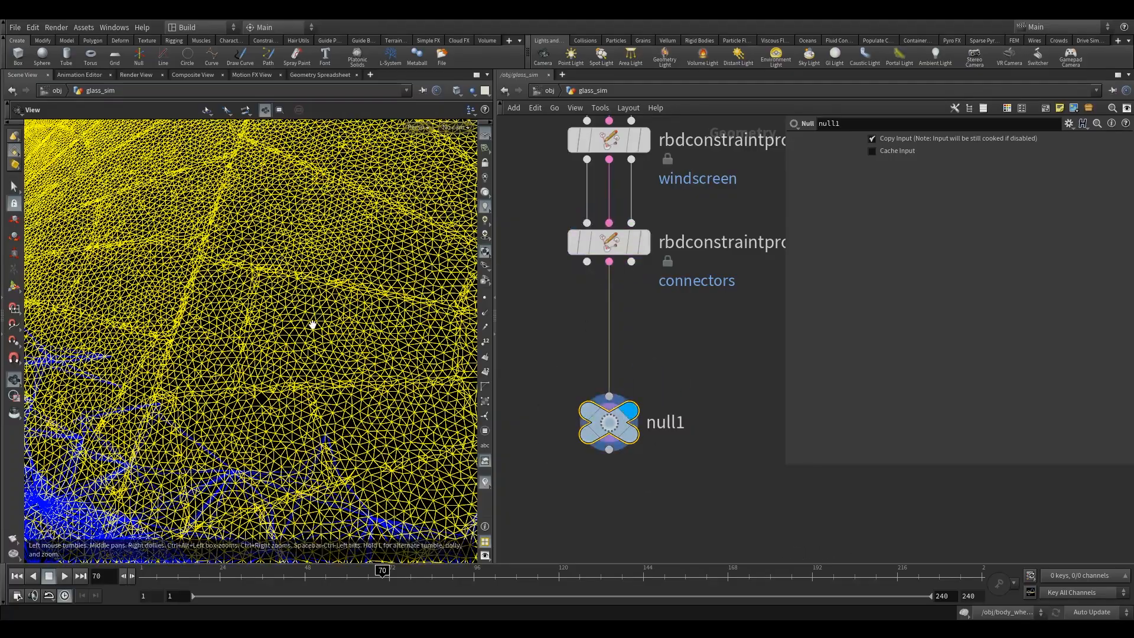
{"action": "left_click_drag", "start_coordinate": [322, 296], "coordinate": [301, 288]}
{"action": "right_click_drag", "start_coordinate": [301, 288], "coordinate": [234, 334]}
{"action": "left_click_drag", "start_coordinate": [234, 334], "coordinate": [330, 319]}
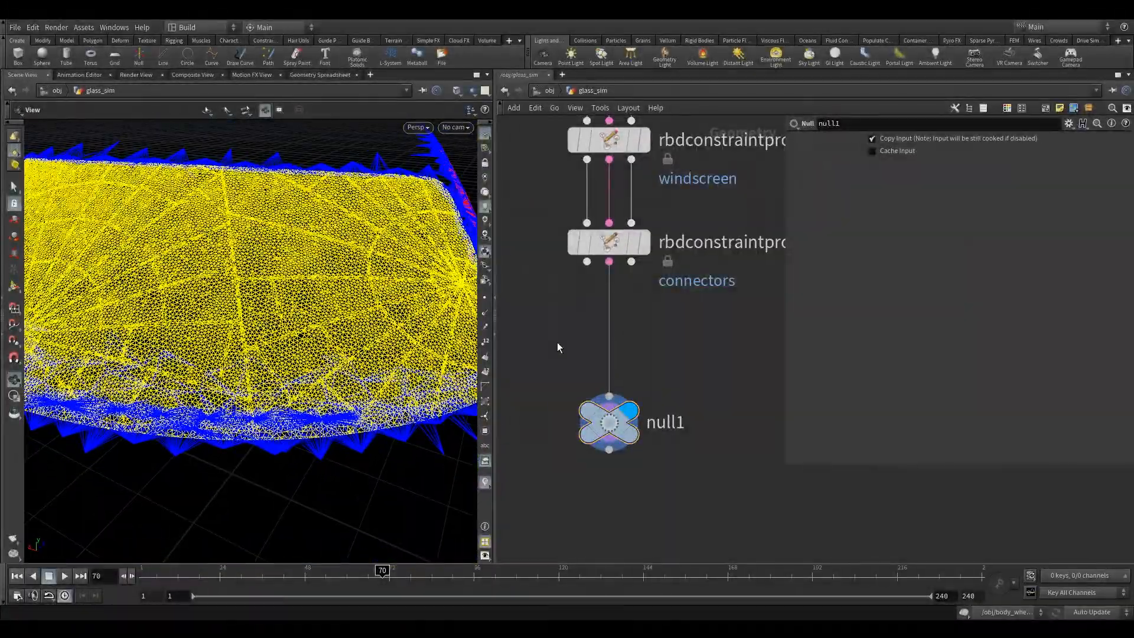
Add an RBD Convert Constraints node beside the network chain, between the connectors' properties node and null1.
{"action": "key", "text": "Tab"}
{"action": "type", "text": "r"}
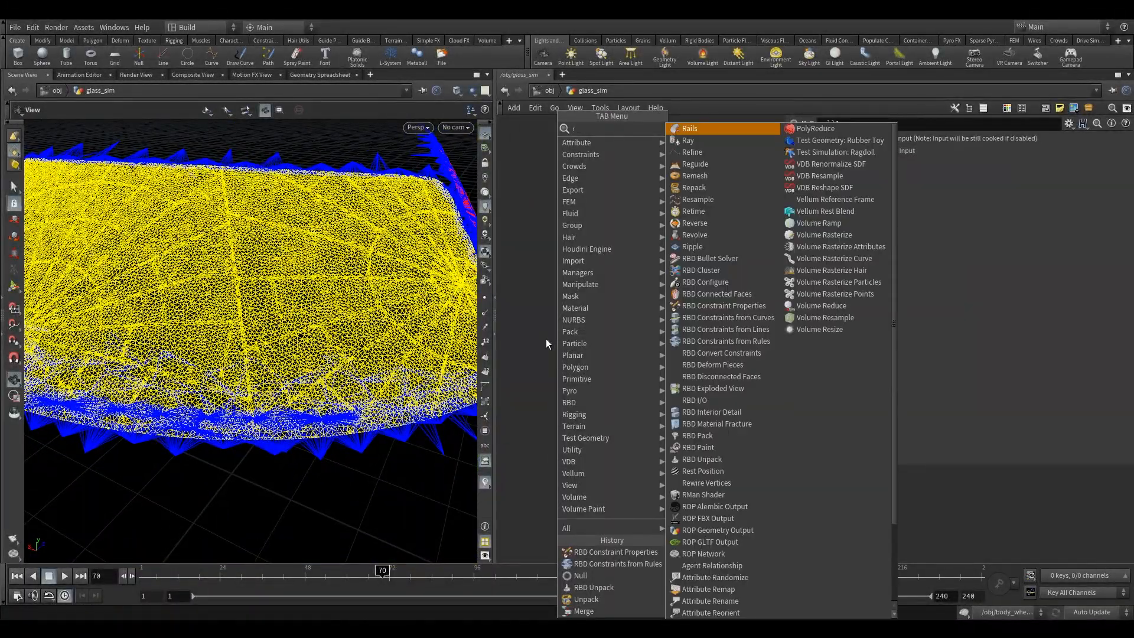
{"action": "type", "text": "bdc"}
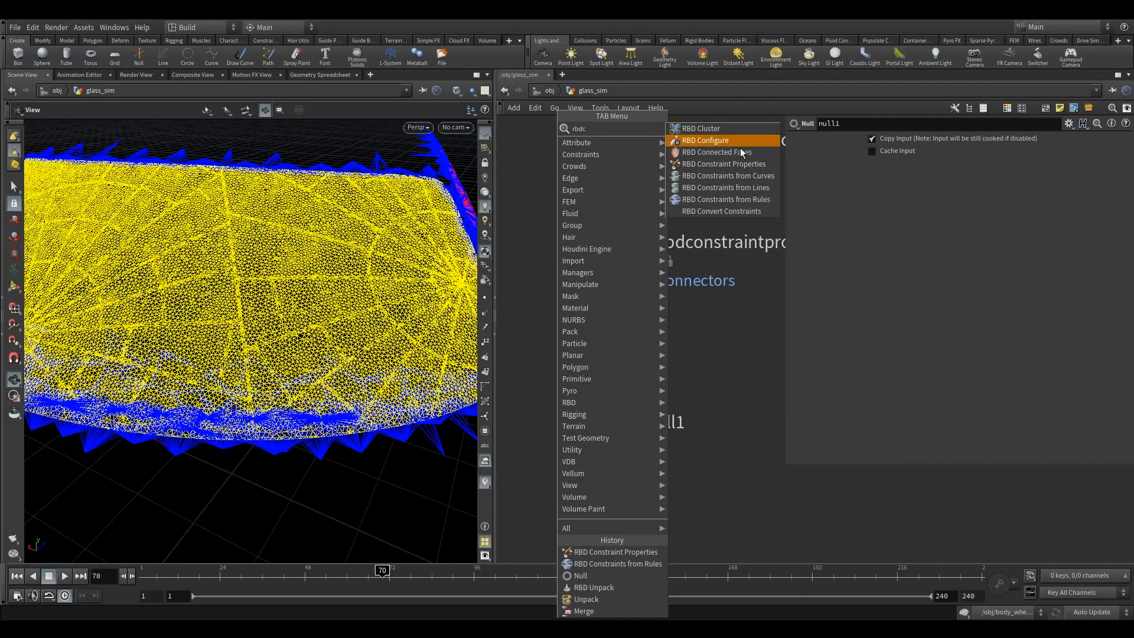
{"action": "left_click", "coordinate": [721, 211]}
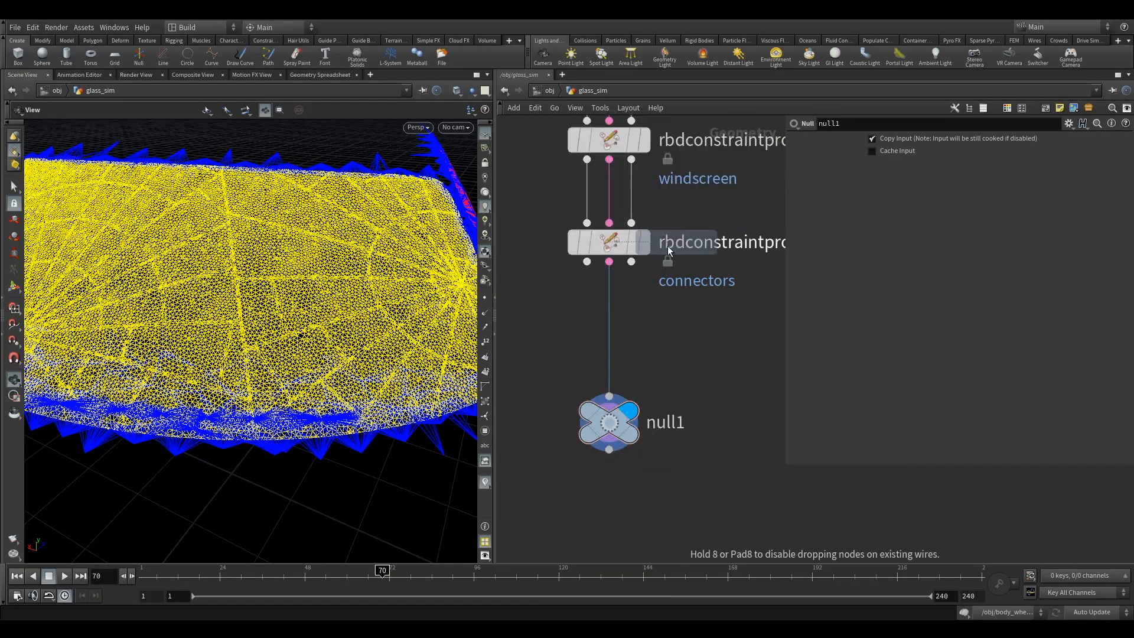
{"action": "left_click", "coordinate": [550, 345]}
{"action": "middle_click_drag", "start_coordinate": [540, 288], "coordinate": [588, 294]}
Wire all three outputs of the connectors' constraint properties node into the RBD Convert Constraints node and display it.
{"action": "left_click_drag", "start_coordinate": [299, 284], "coordinate": [273, 269]}
{"action": "right_click_drag", "start_coordinate": [274, 268], "coordinate": [202, 223]}
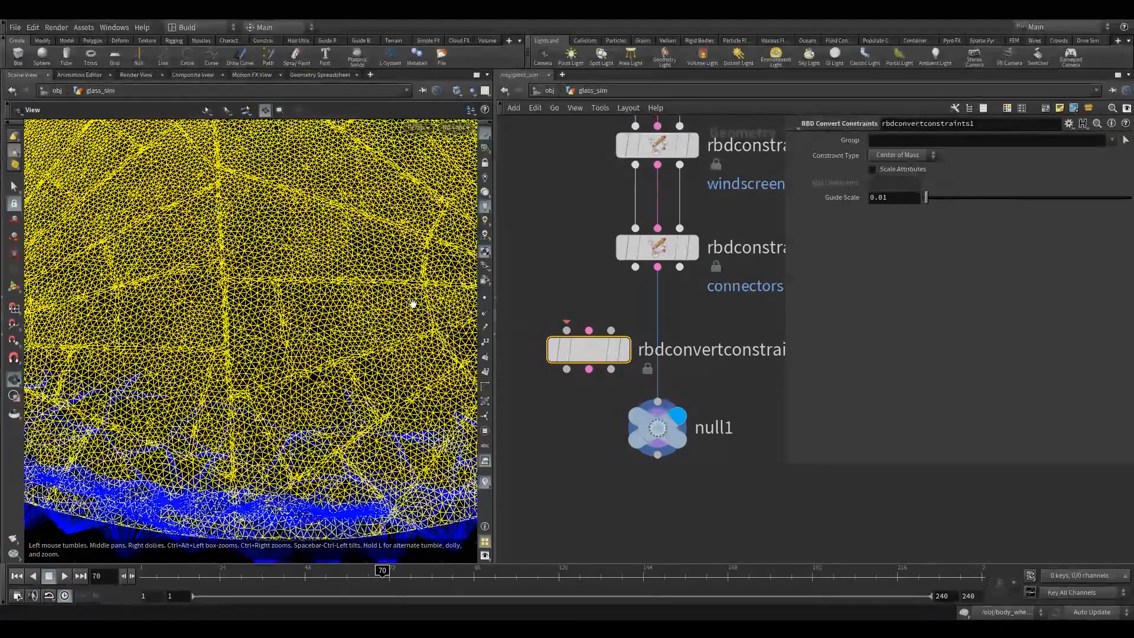
{"action": "left_click_drag", "start_coordinate": [635, 267], "coordinate": [567, 330]}
{"action": "left_click_drag", "start_coordinate": [658, 267], "coordinate": [589, 330]}
{"action": "left_click_drag", "start_coordinate": [680, 267], "coordinate": [610, 330]}
{"action": "left_click", "coordinate": [897, 154]}
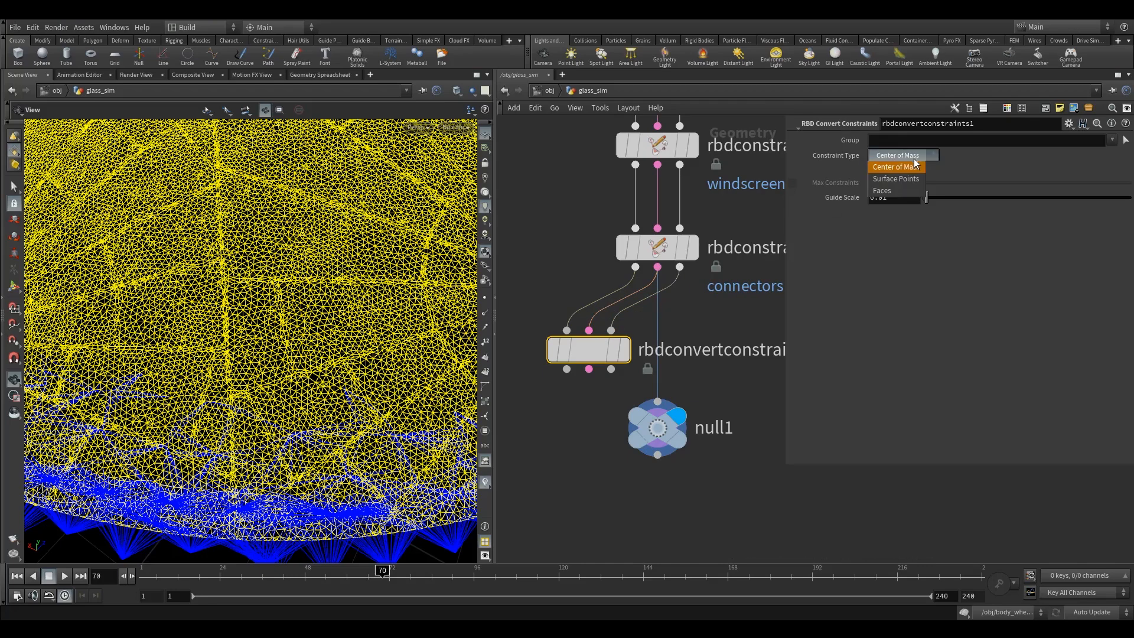
{"action": "left_click", "coordinate": [985, 168]}
{"action": "mouse_move", "coordinate": [637, 326]}
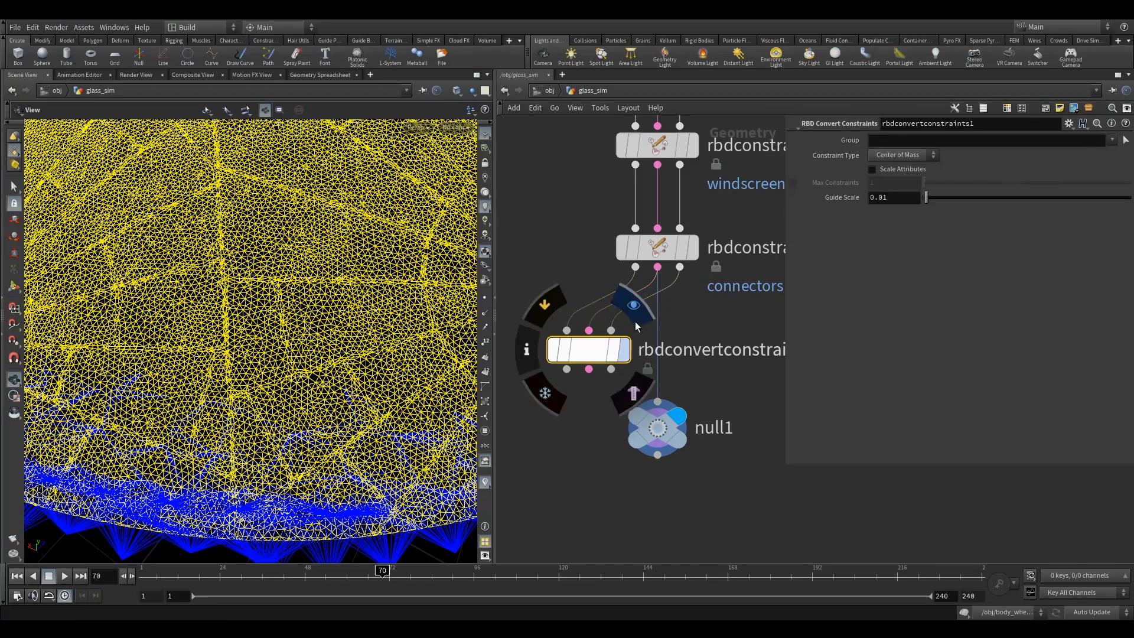
{"action": "left_click", "coordinate": [633, 306]}
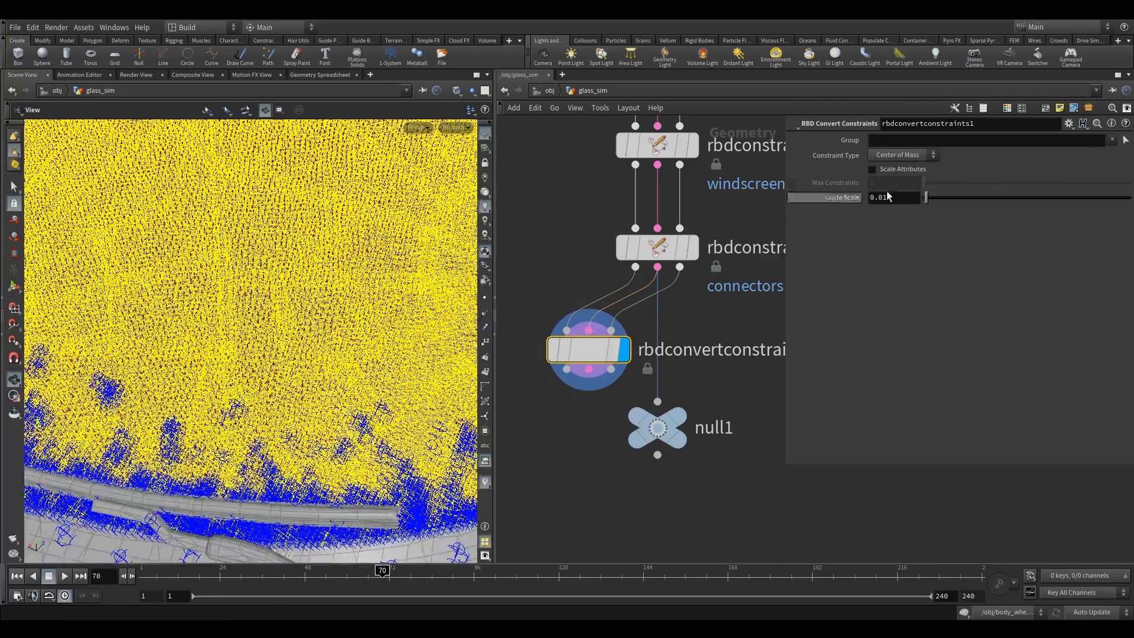
Limit the constraint conversion to the windscreen group and set its Constraint Type to Surface Points.
{"action": "left_click", "coordinate": [1110, 140]}
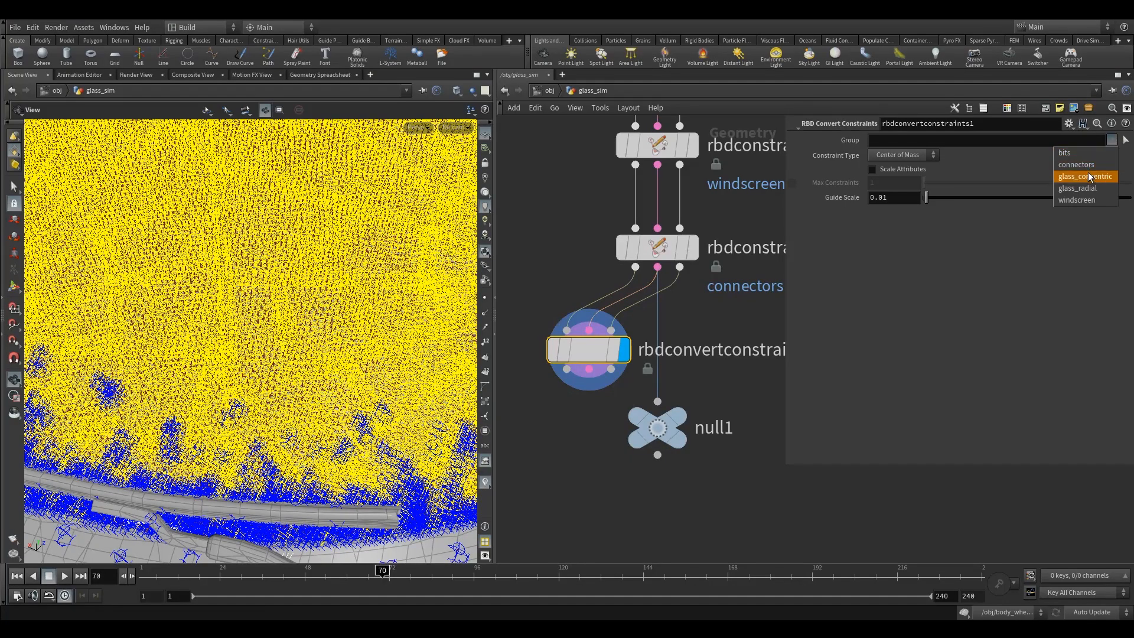
{"action": "left_click", "coordinate": [1078, 200]}
{"action": "left_click", "coordinate": [904, 155]}
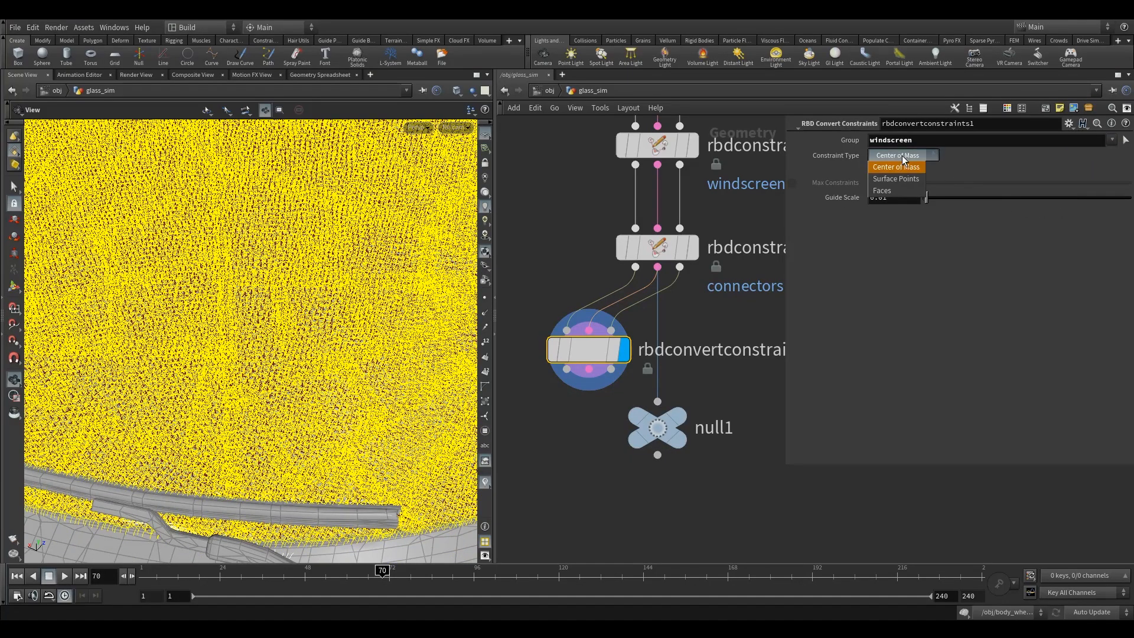
{"action": "left_click", "coordinate": [903, 178]}
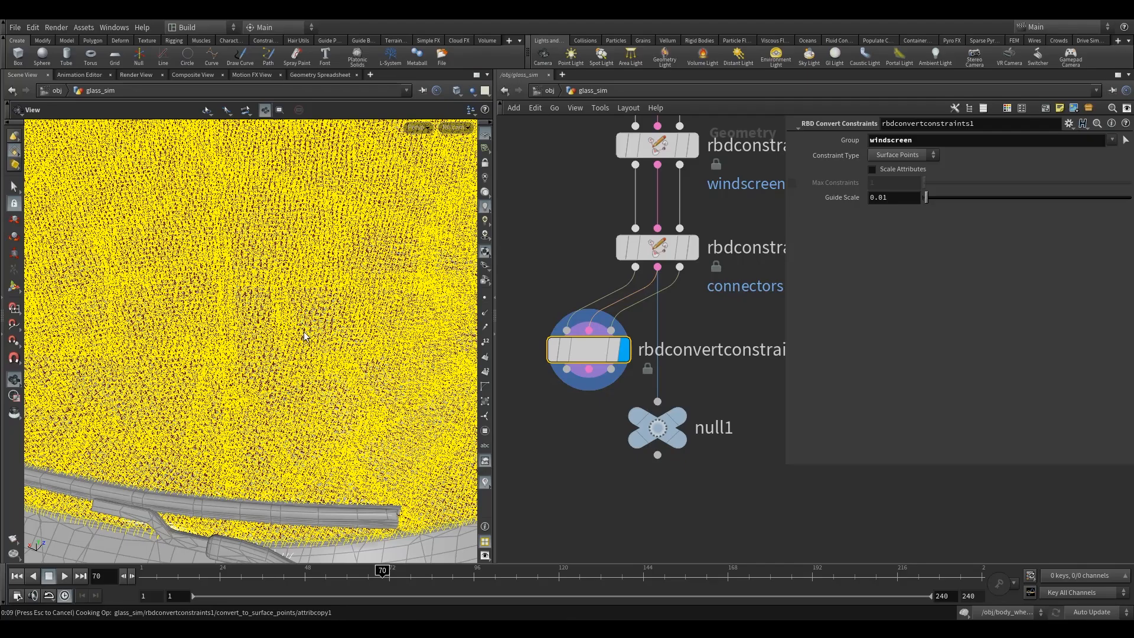
Wire null1 to the RBD Convert Constraints node's constraint output and line both nodes up beneath the connectors' properties node.
{"action": "left_click_drag", "start_coordinate": [329, 337], "coordinate": [266, 361]}
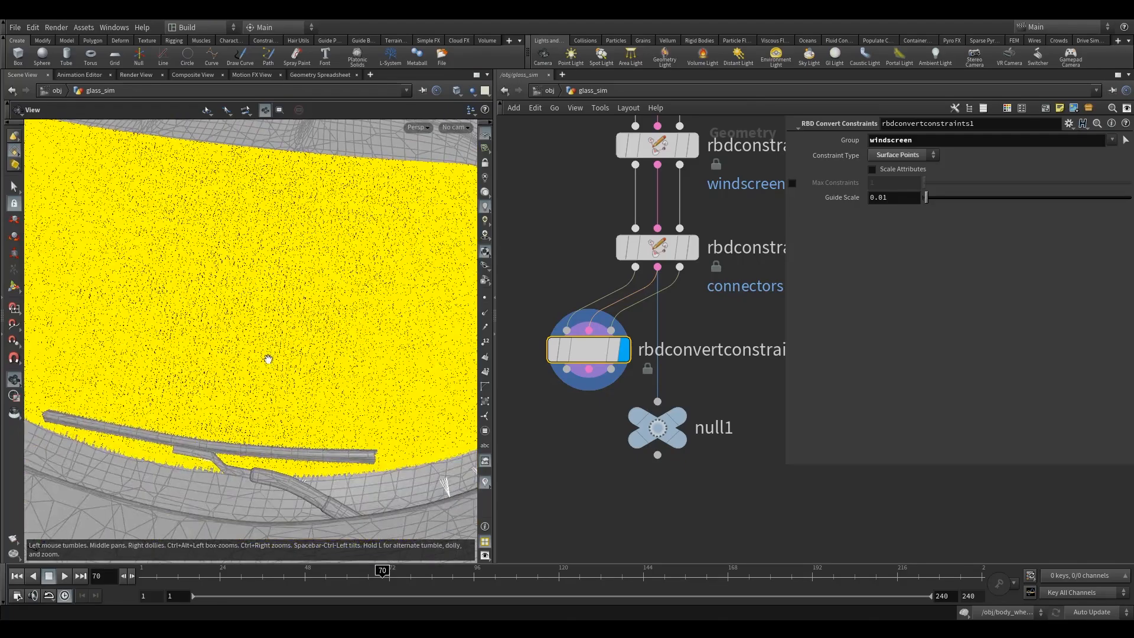
{"action": "left_click_drag", "start_coordinate": [588, 351], "coordinate": [577, 344]}
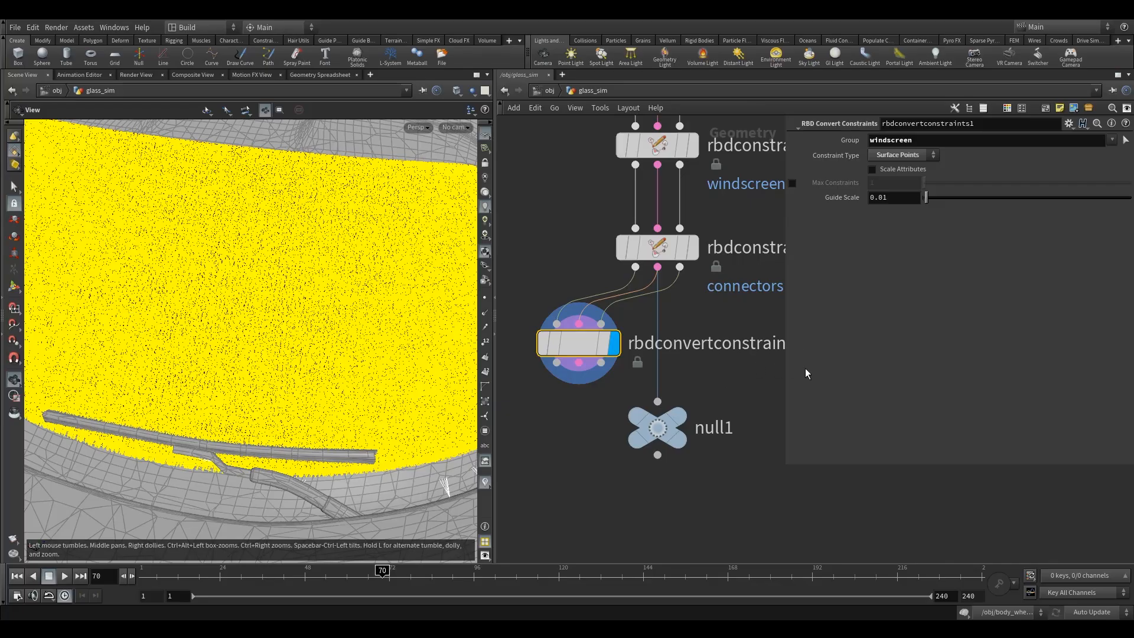
{"action": "left_click_drag", "start_coordinate": [664, 423], "coordinate": [658, 480]}
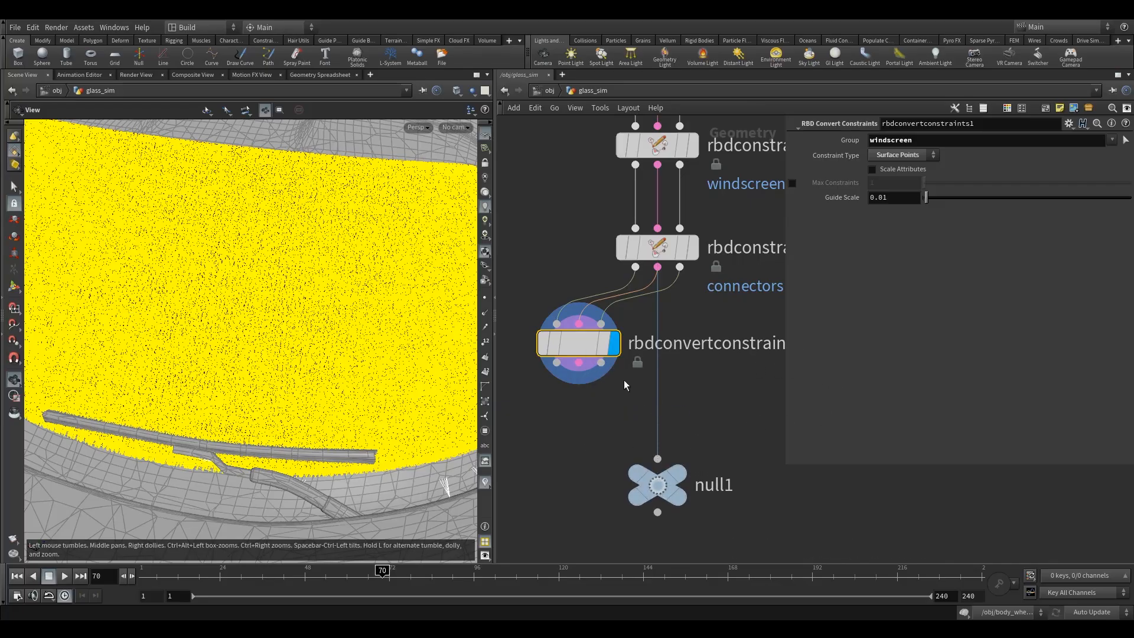
{"action": "left_click_drag", "start_coordinate": [659, 395], "coordinate": [579, 377]}
{"action": "left_click_drag", "start_coordinate": [597, 343], "coordinate": [660, 350]}
Display null1 and examine the converted windscreen constraints alongside the edge connectors and the neighbouring glass's constraints from several angles.
{"action": "right_click_drag", "start_coordinate": [354, 296], "coordinate": [313, 360]}
{"action": "left_click", "coordinate": [679, 485]}
{"action": "left_click", "coordinate": [657, 485]}
{"action": "left_click_drag", "start_coordinate": [382, 332], "coordinate": [355, 326]}
{"action": "right_click_drag", "start_coordinate": [347, 278], "coordinate": [711, 246]}
{"action": "left_click_drag", "start_coordinate": [258, 365], "coordinate": [309, 332]}
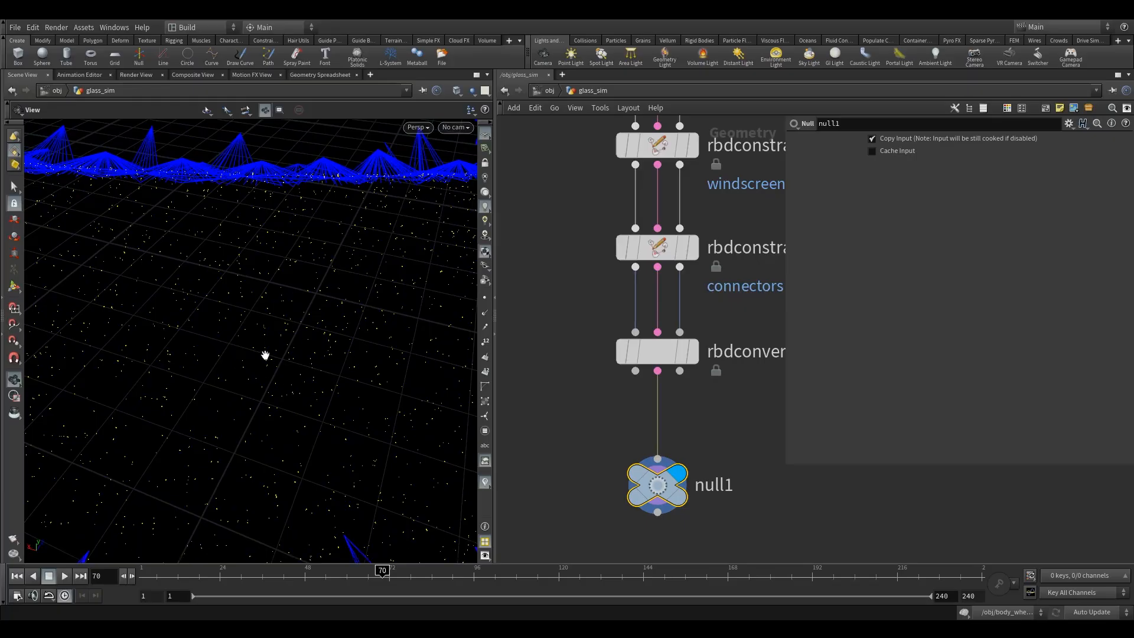
{"action": "left_click_drag", "start_coordinate": [265, 355], "coordinate": [447, 292]}
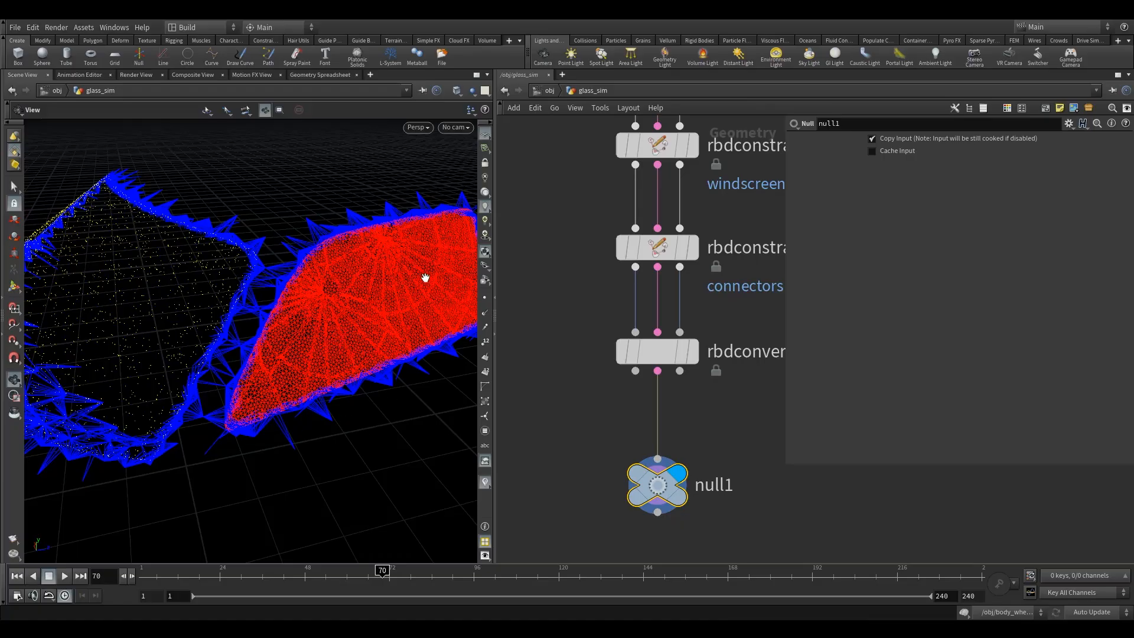
{"action": "left_click_drag", "start_coordinate": [193, 309], "coordinate": [213, 268]}
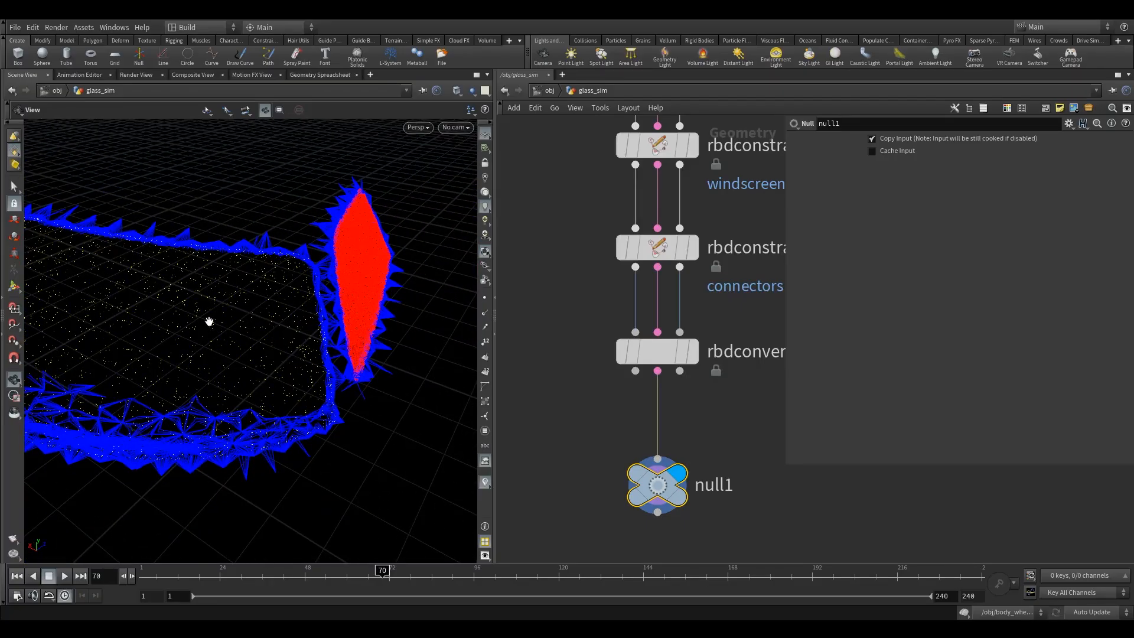
{"action": "left_click_drag", "start_coordinate": [235, 328], "coordinate": [264, 340]}
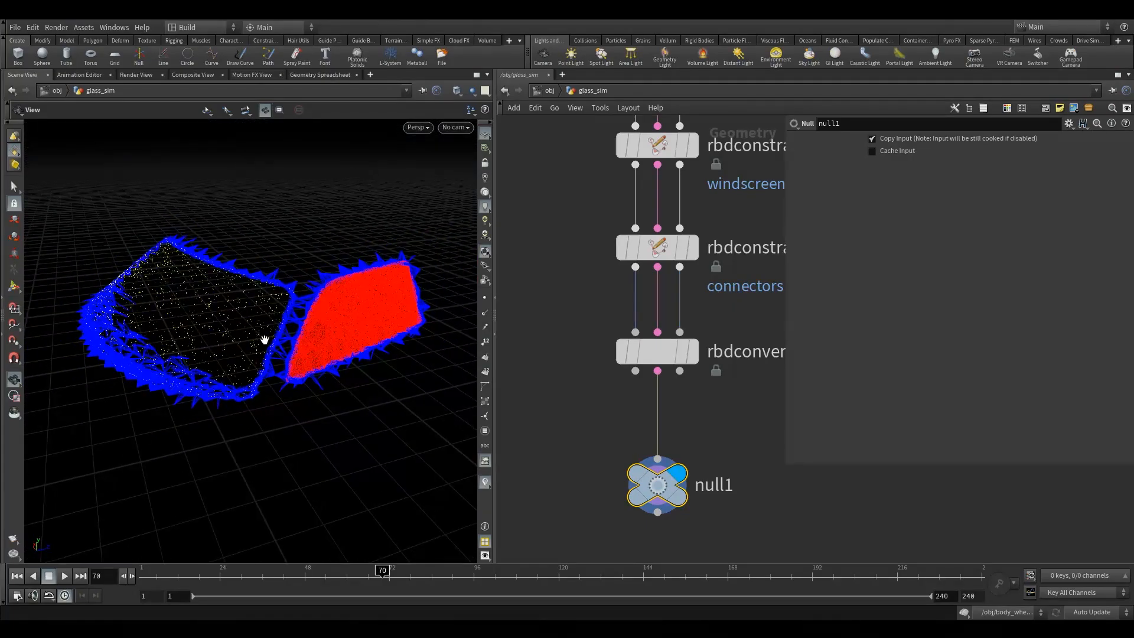